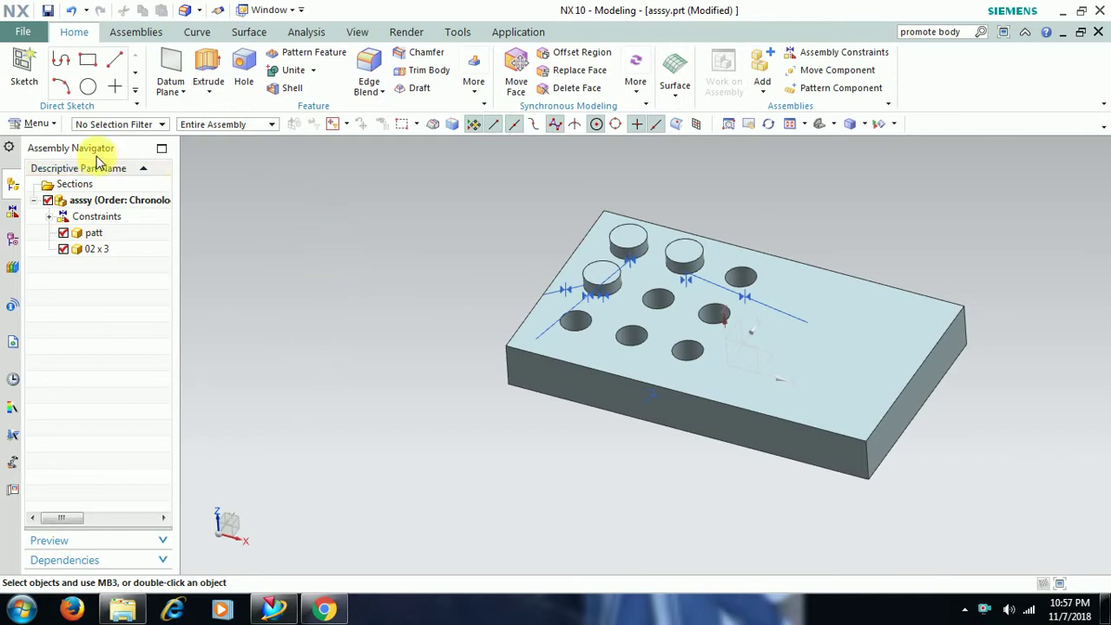
- Browse the command list without running anything, then orbit and zoom around the plate
click(50, 126)
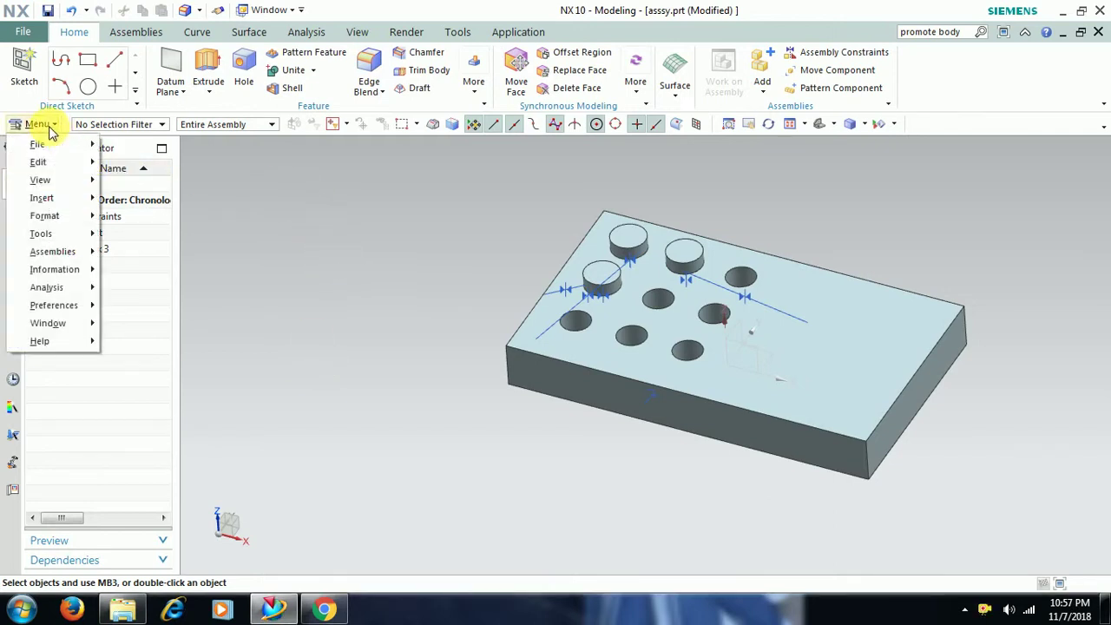
mouse_move(41, 197)
mouse_move(156, 211)
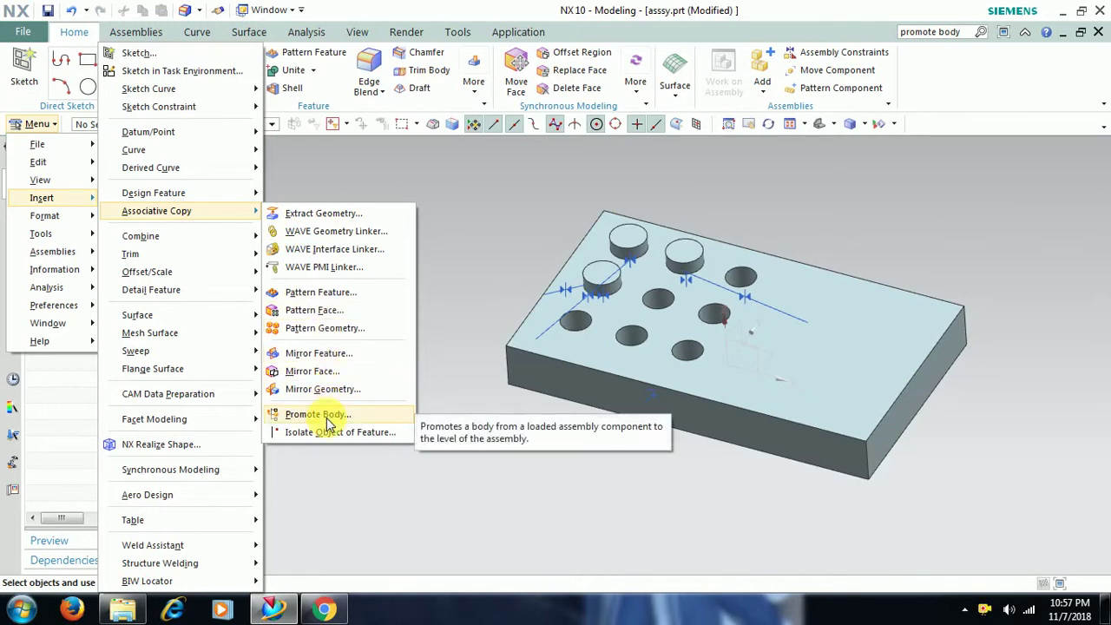
click(565, 489)
mouse_move(565, 488)
middle_down()
mouse_move(588, 477)
mouse_move(613, 491)
mouse_move(585, 504)
mouse_move(558, 484)
mouse_move(599, 504)
mouse_move(569, 496)
middle_up()
mouse_move(488, 290)
middle_down()
mouse_move(586, 274)
mouse_move(565, 303)
mouse_move(513, 315)
mouse_move(494, 292)
mouse_move(502, 327)
mouse_move(514, 329)
middle_up()
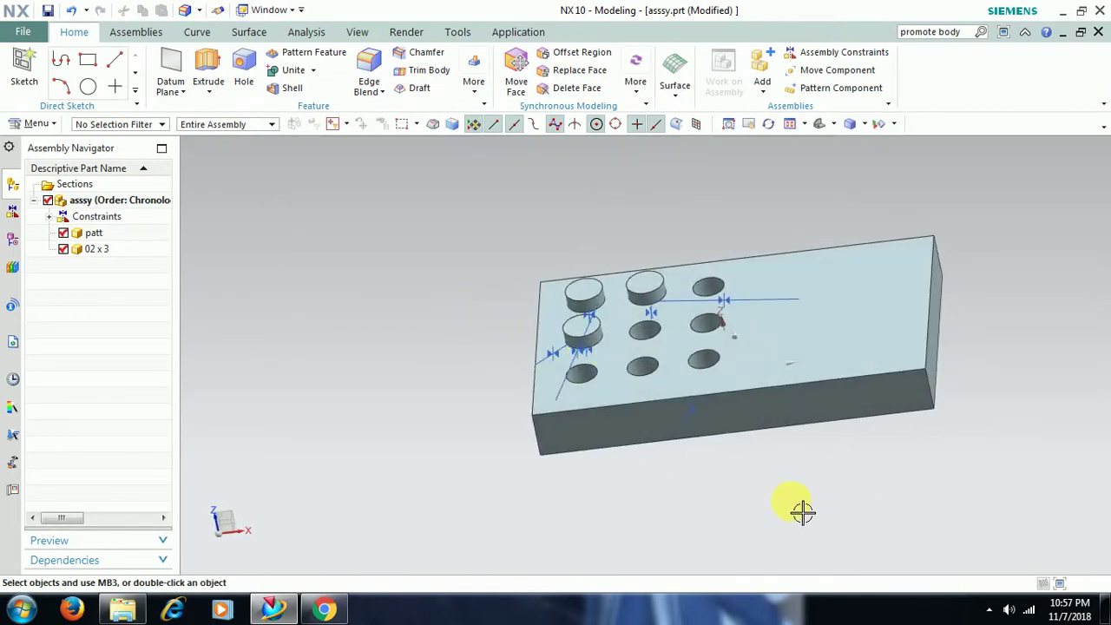
mouse_move(794, 504)
middle_down()
mouse_move(771, 501)
mouse_move(784, 506)
middle_up()
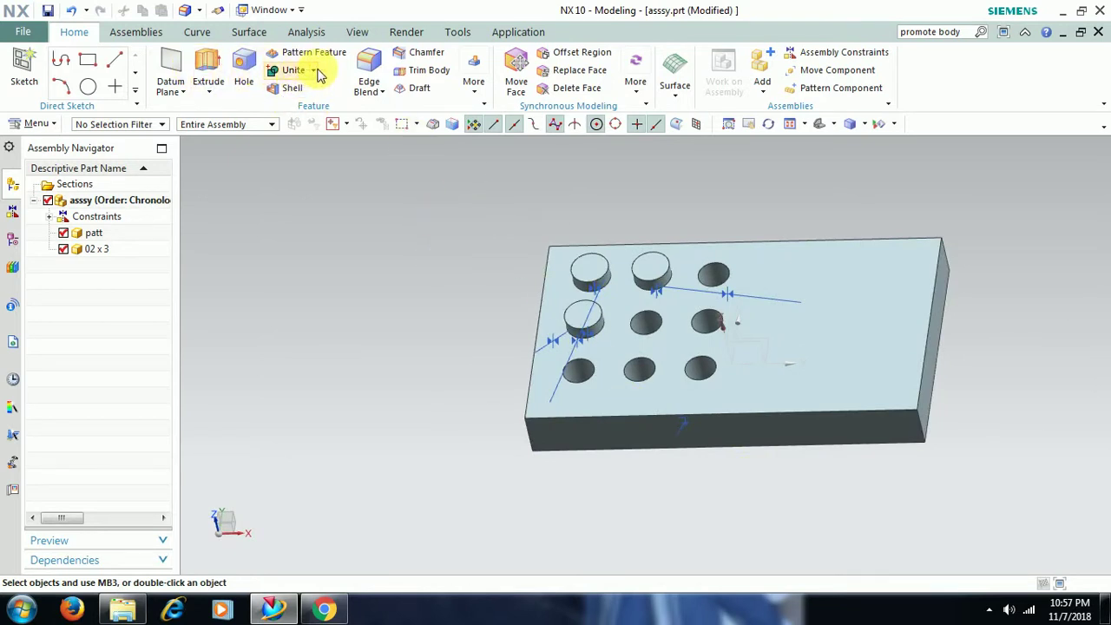
mouse_move(472, 263)
middle_down()
mouse_move(466, 240)
mouse_move(546, 268)
mouse_move(604, 317)
middle_up()
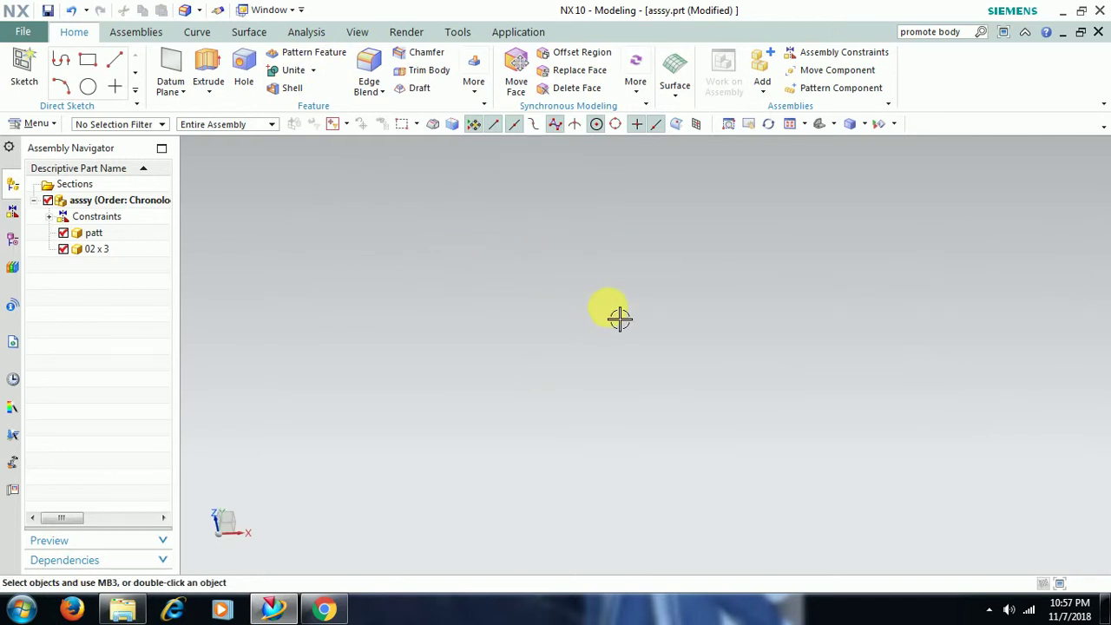
scroll(619, 311, down, 3)
scroll(608, 304, down, 2)
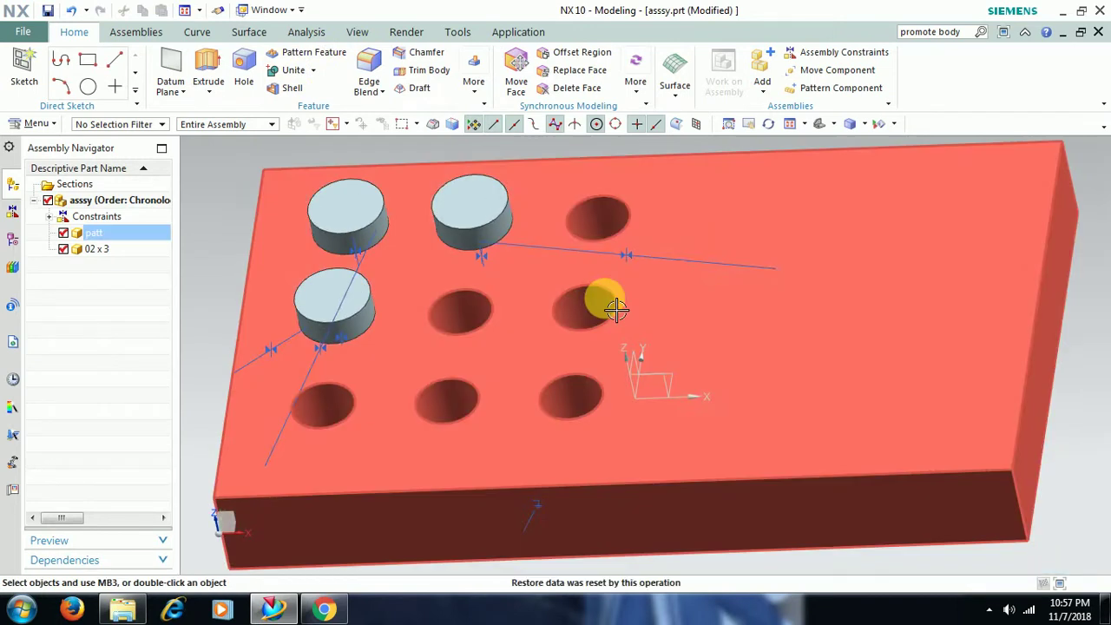
scroll(682, 251, down, 2)
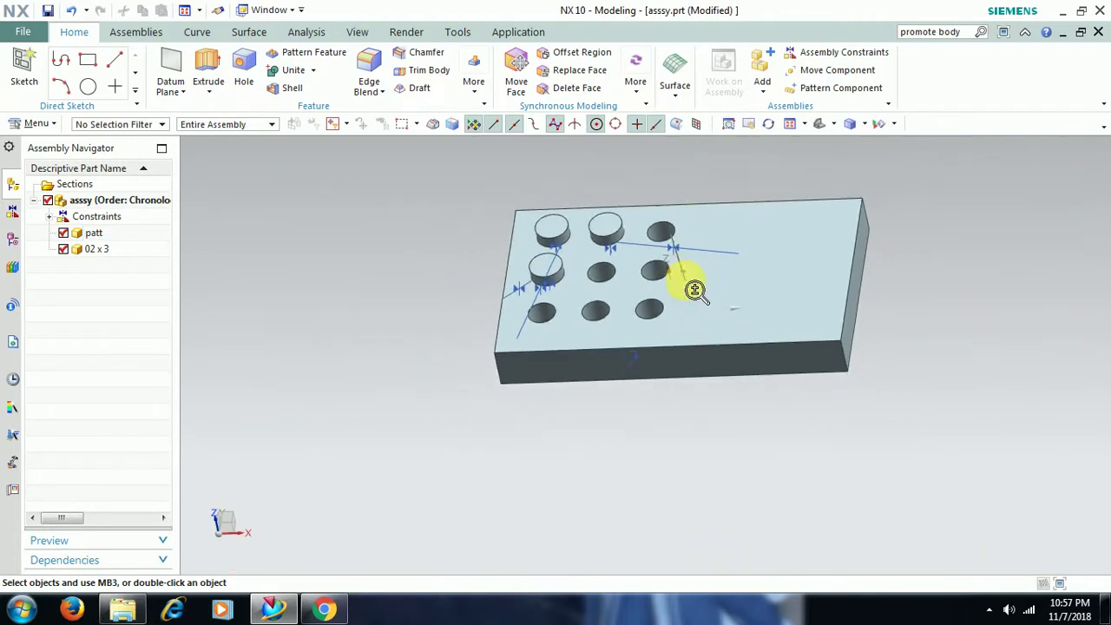
middle_drag(502, 406, 488, 402)
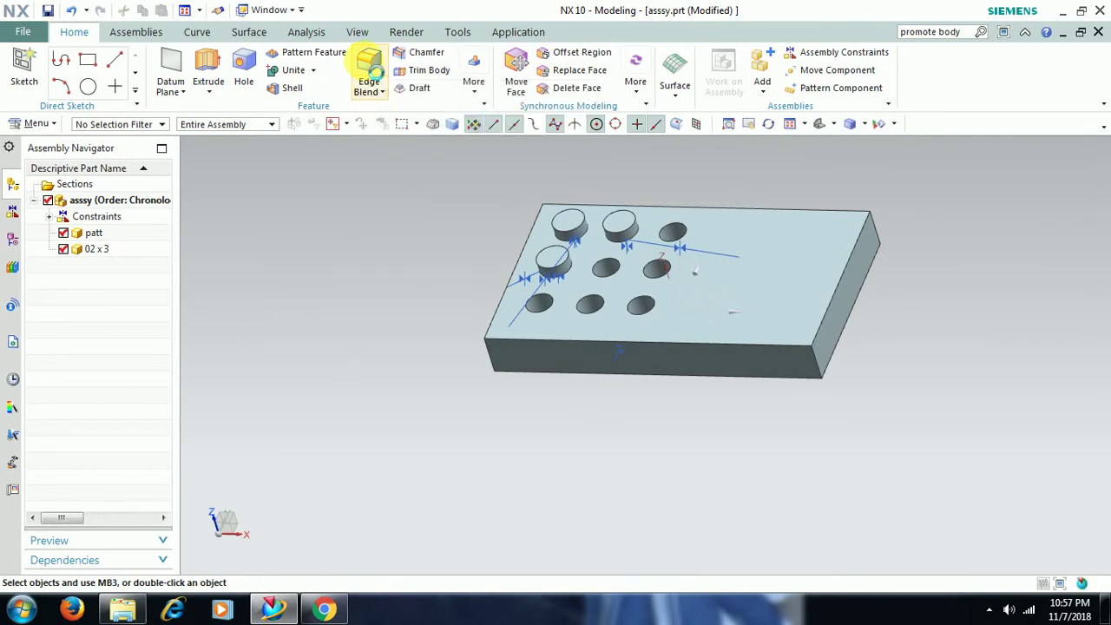
- Start an edge blend on the plate, then abandon it without changes
click(368, 64)
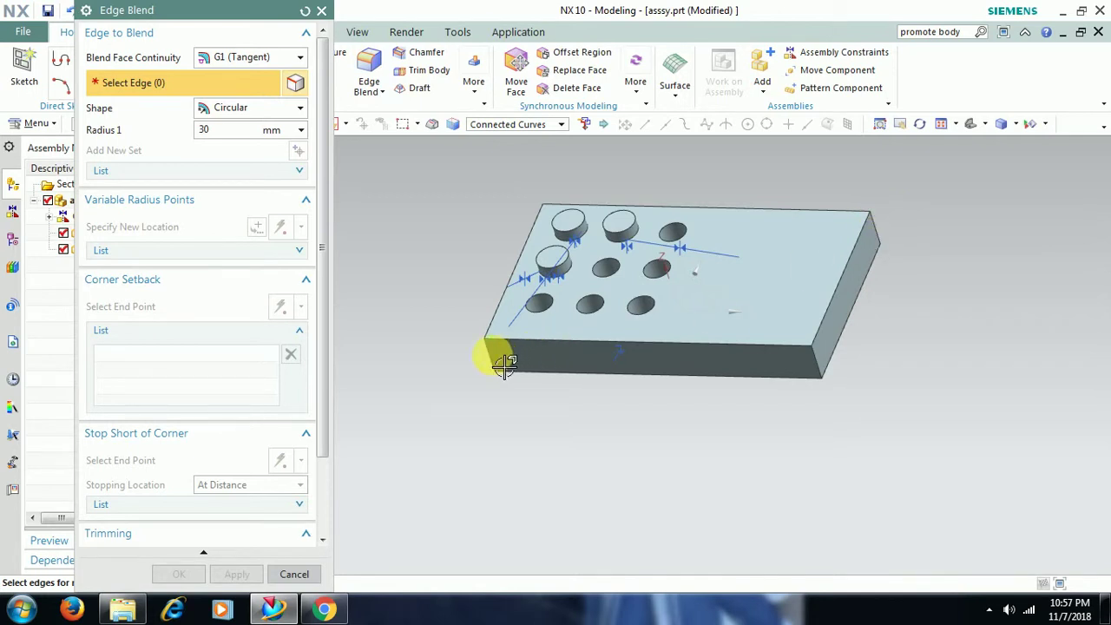
middle_drag(545, 426, 582, 434)
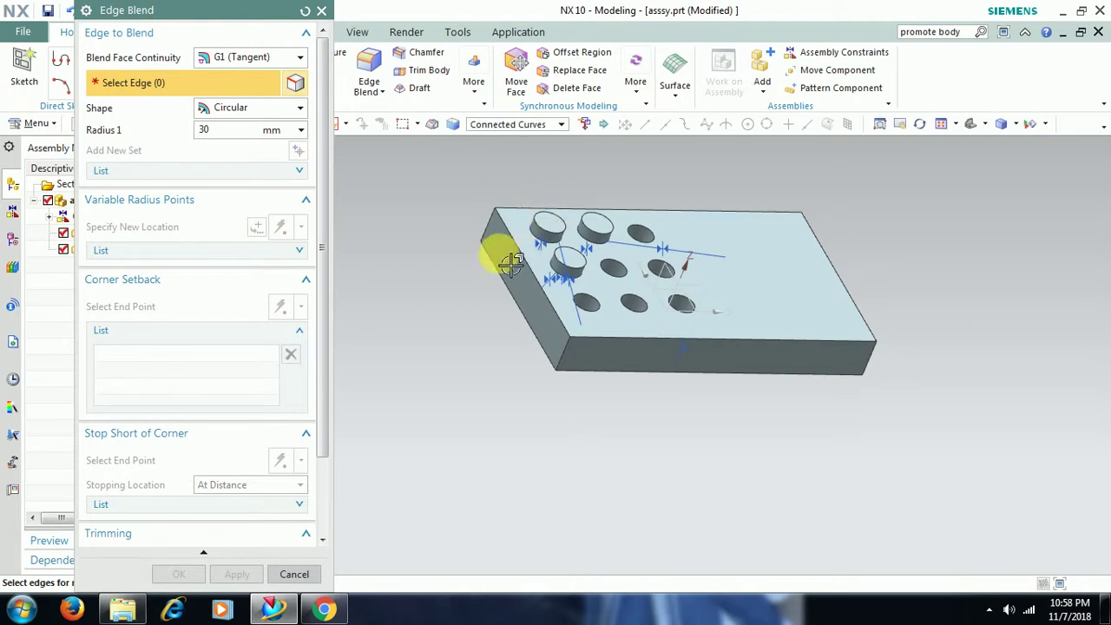
click(292, 575)
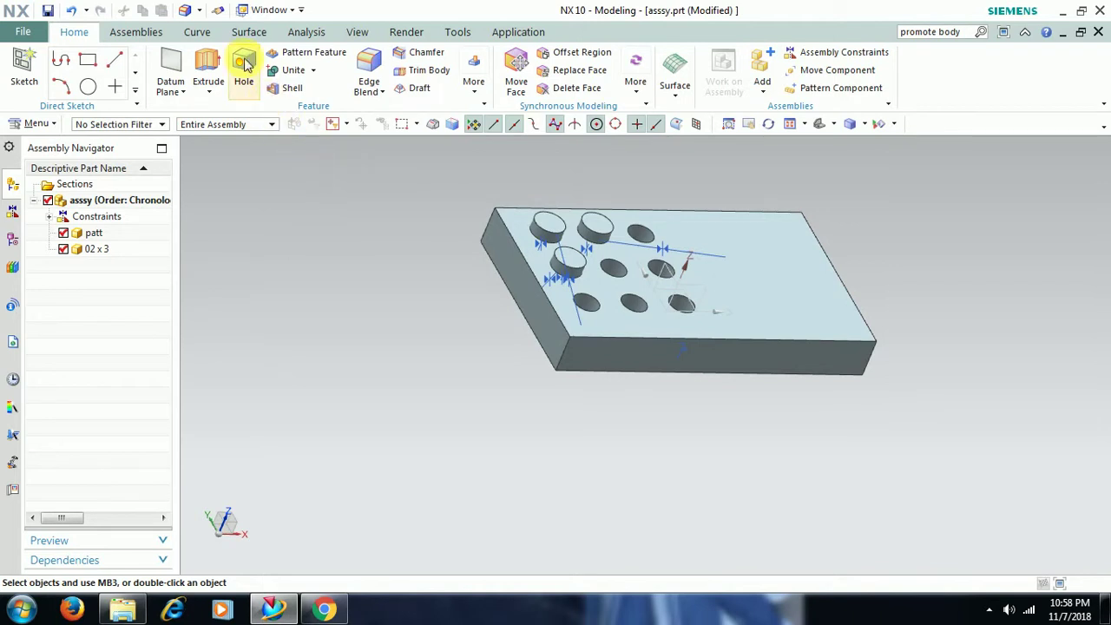
- Attempt a hole, dismiss the no-valid-body alert, and cancel the hole
click(243, 62)
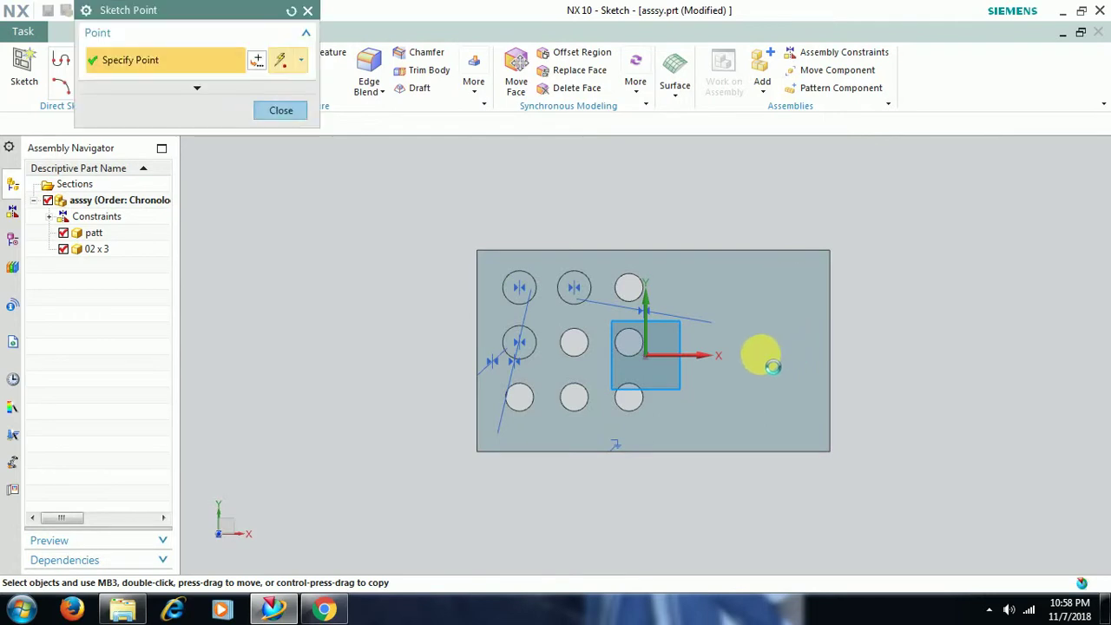
click(291, 112)
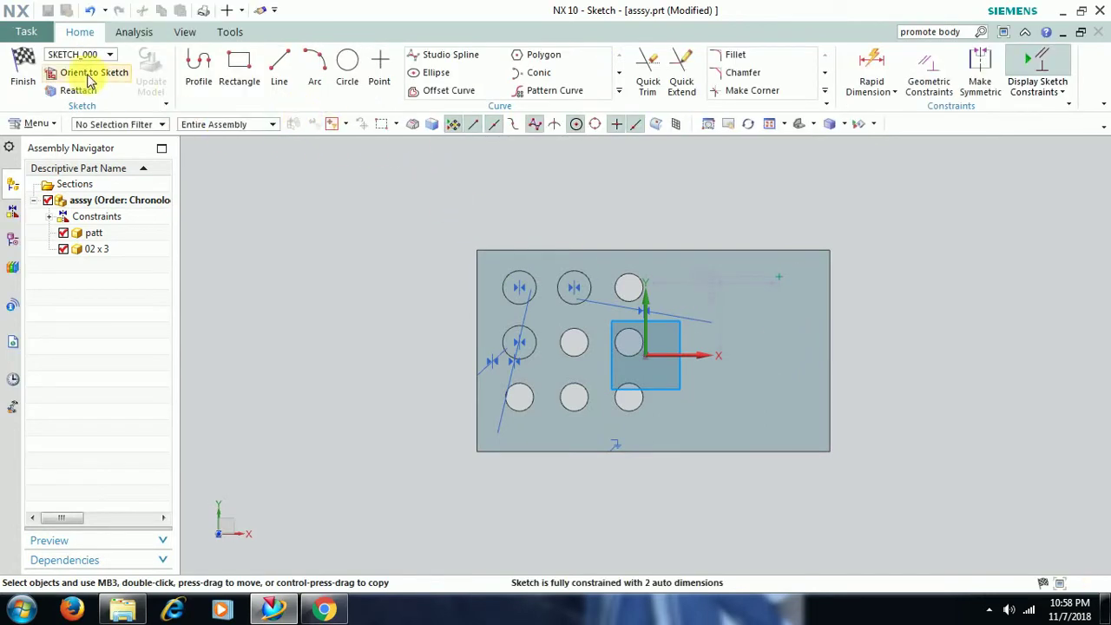
click(22, 65)
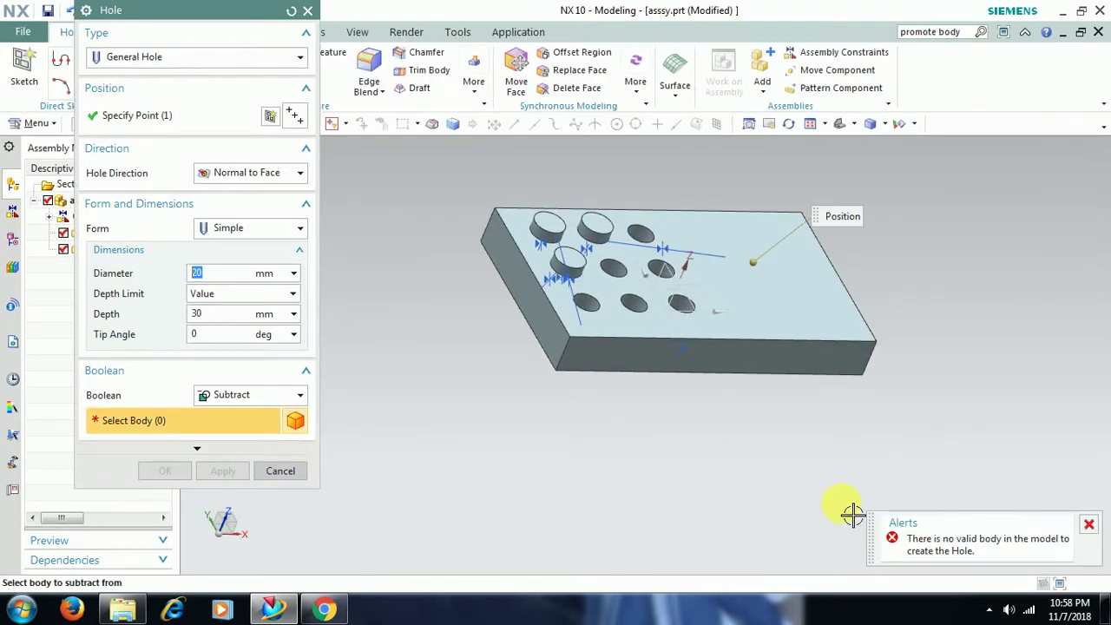
click(1089, 525)
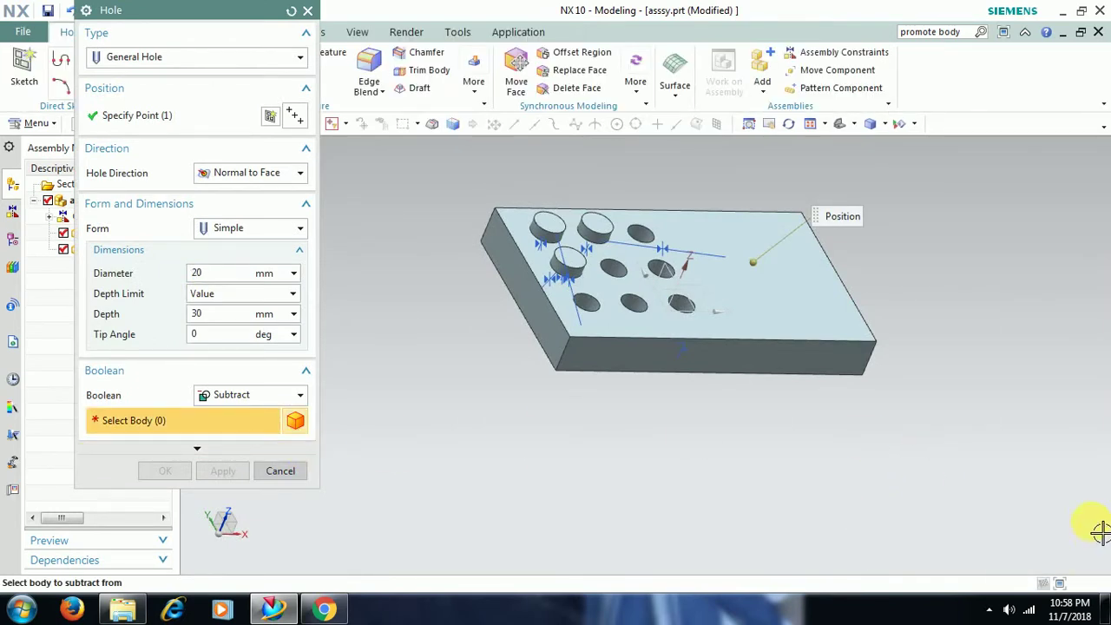
click(282, 473)
click(431, 323)
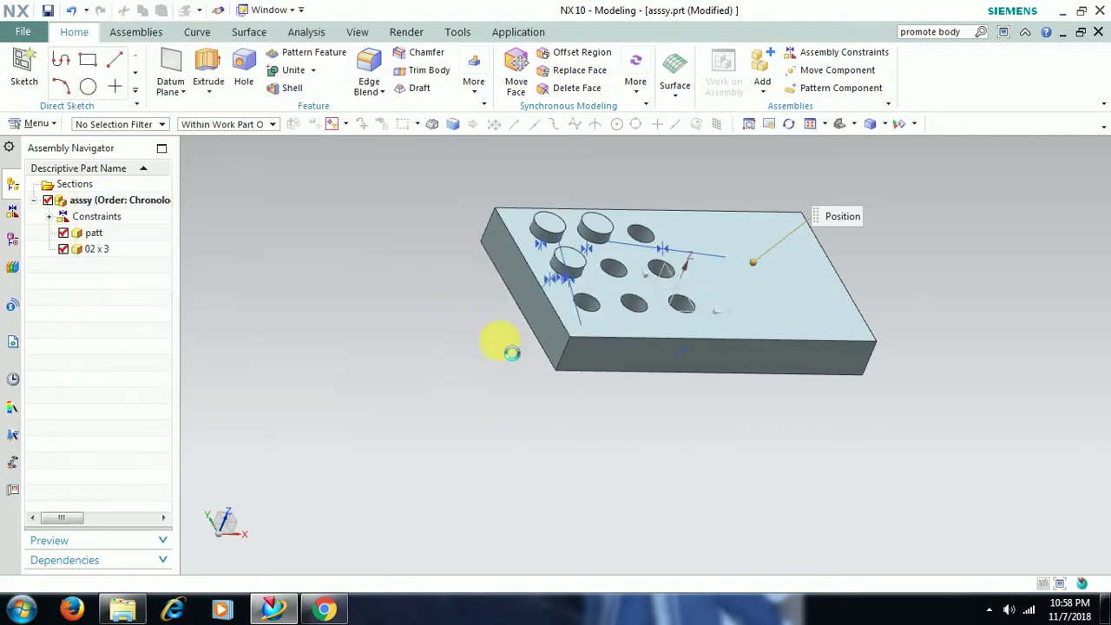
- Orbit the plate and bring up the Insert > Associative Copy command list
middle_drag(541, 414, 491, 402)
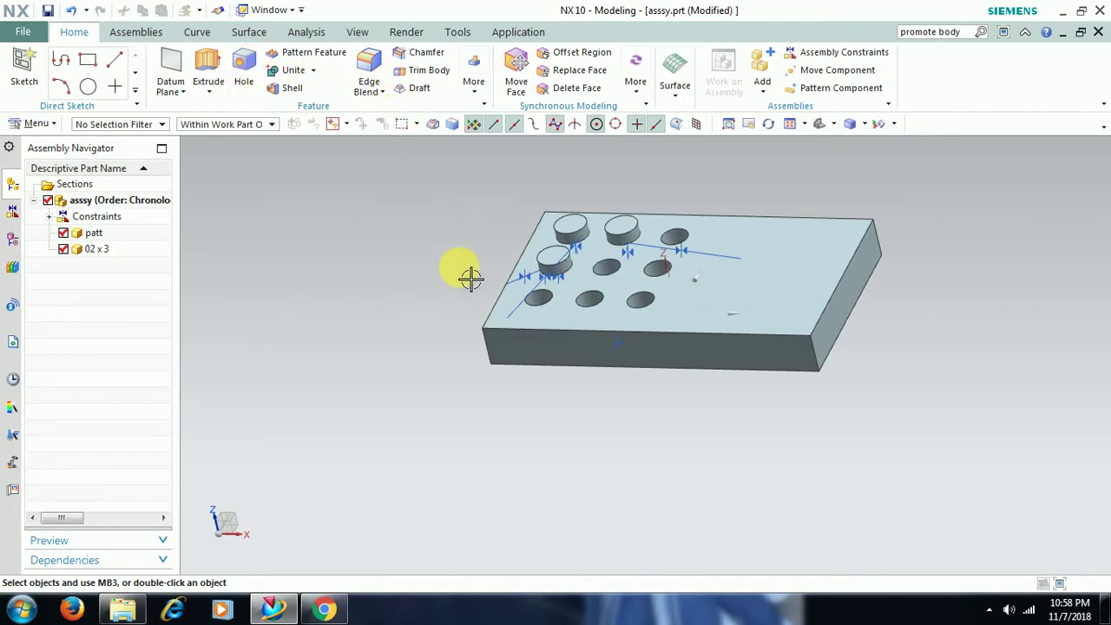
mouse_move(471, 272)
middle_down()
mouse_move(494, 267)
mouse_move(486, 248)
middle_up()
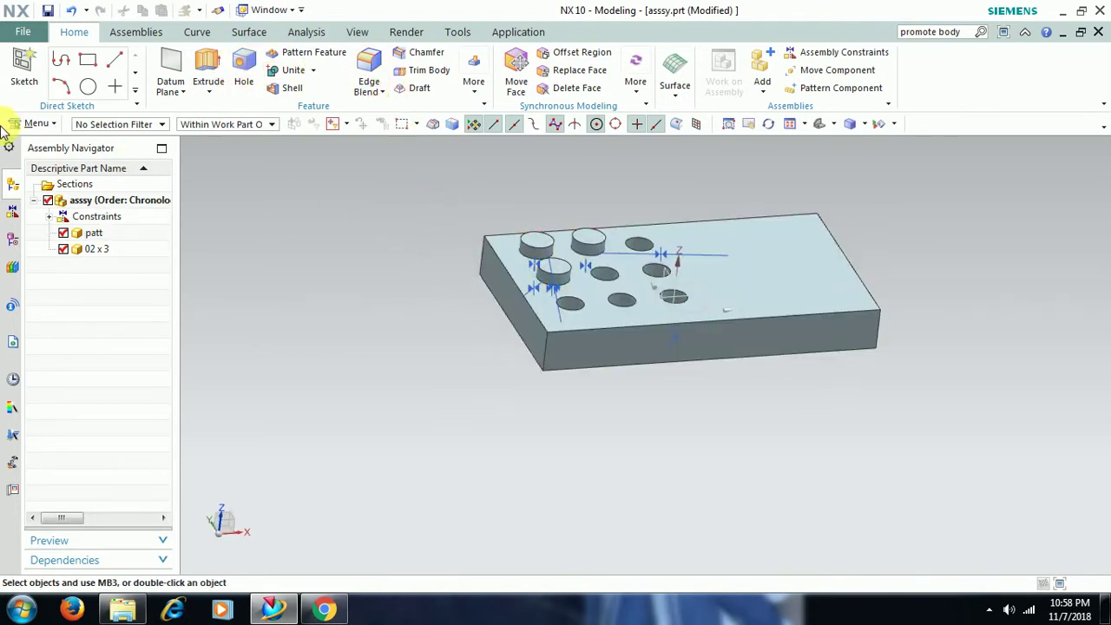
click(41, 125)
mouse_move(42, 198)
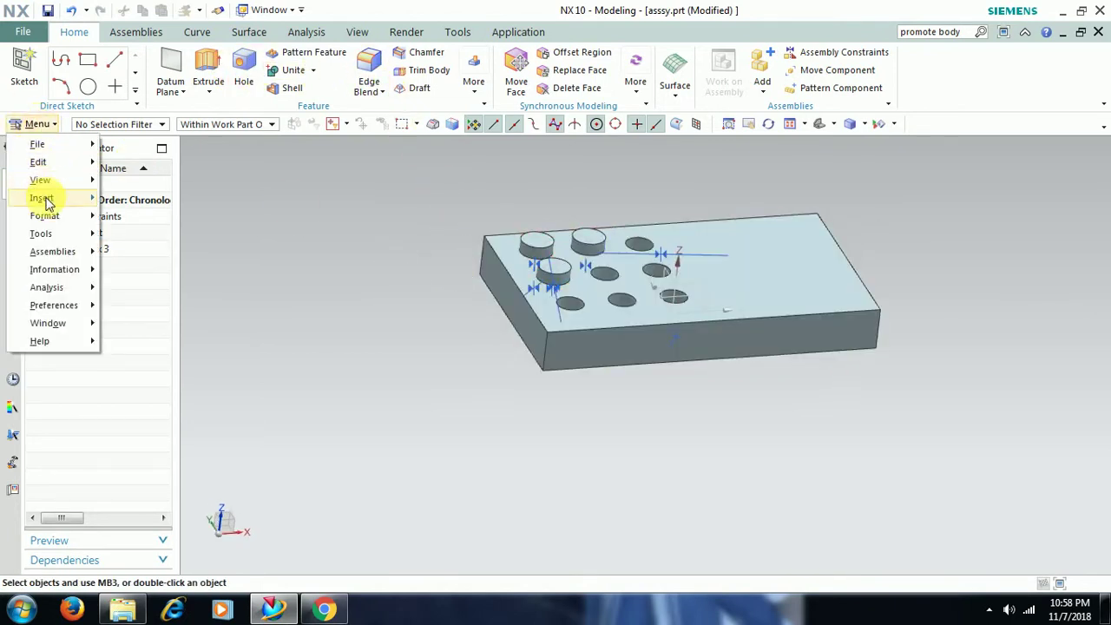
mouse_move(156, 211)
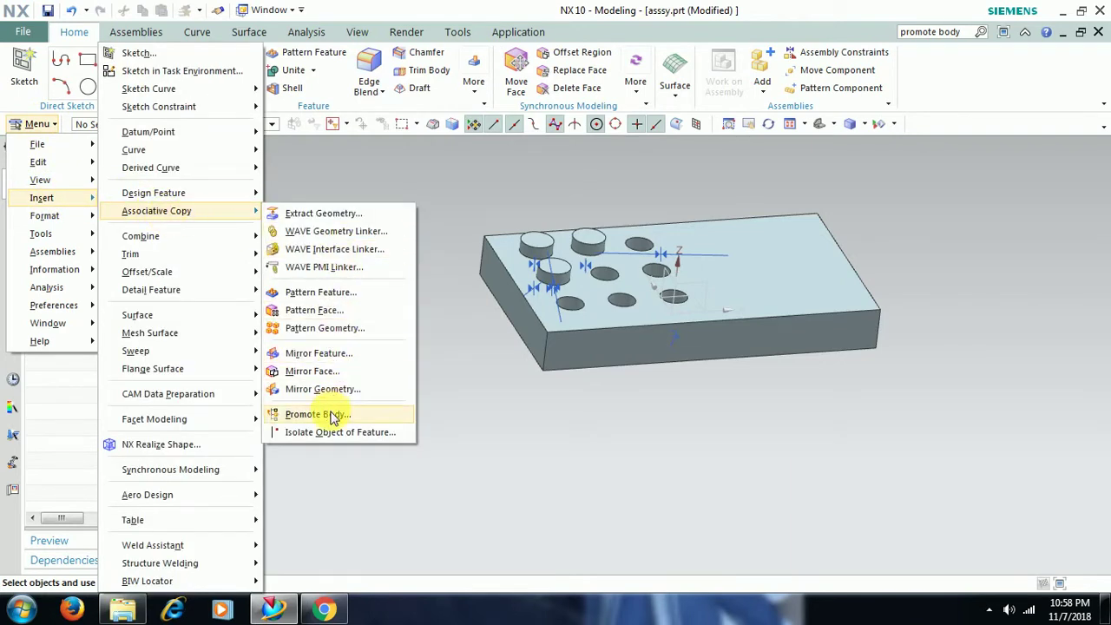
- Promote the PATT plate's solid body into the assembly with Promote Body
click(318, 414)
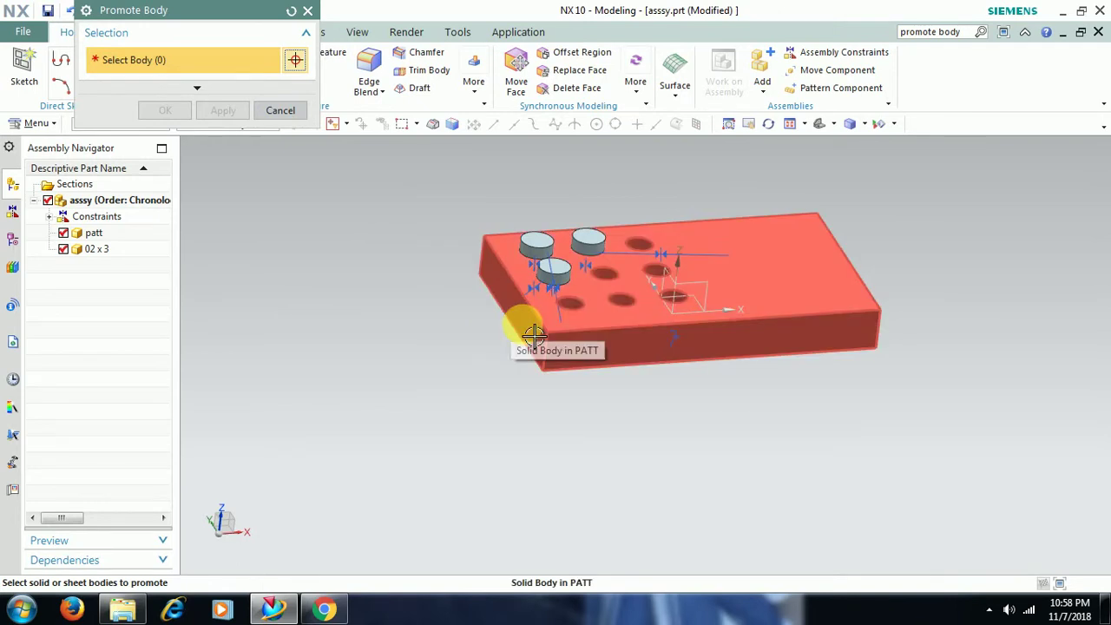
click(533, 336)
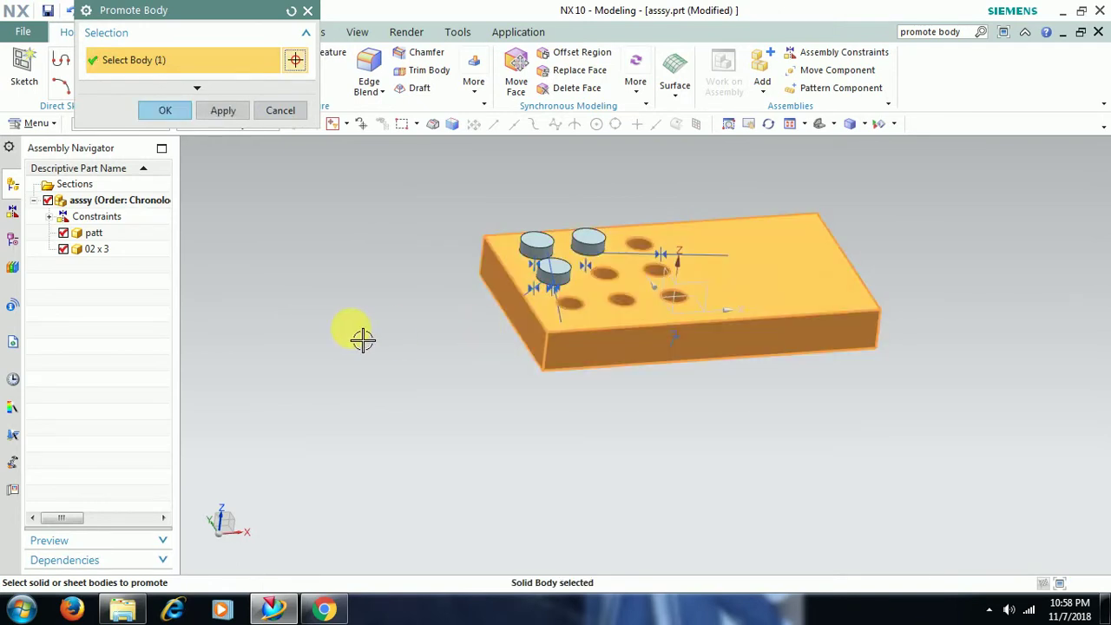
click(183, 117)
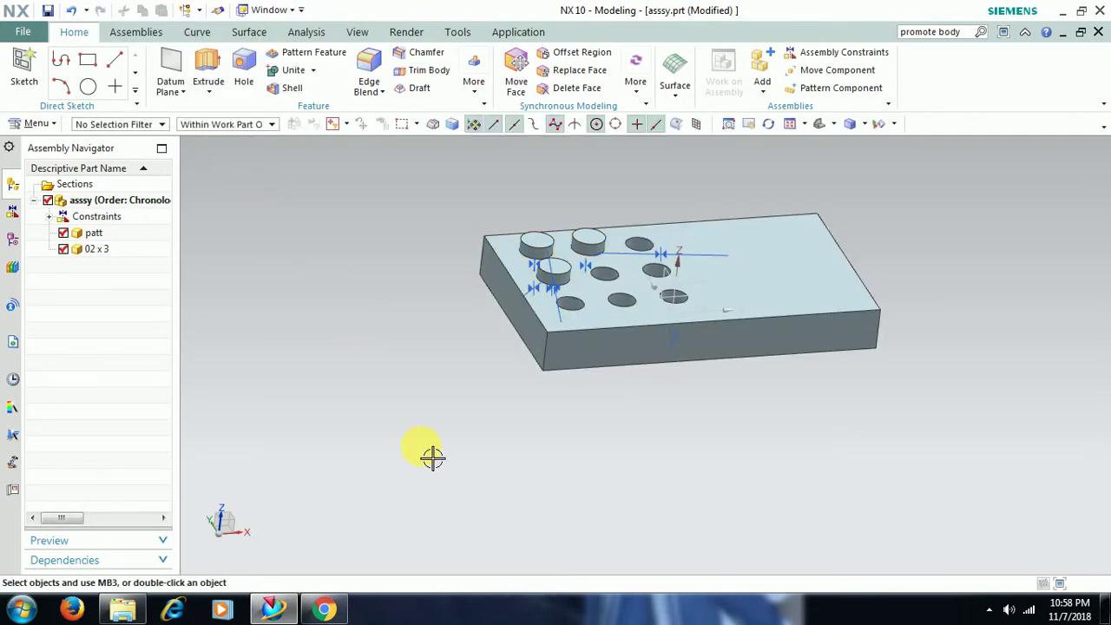
middle_drag(432, 458, 375, 392)
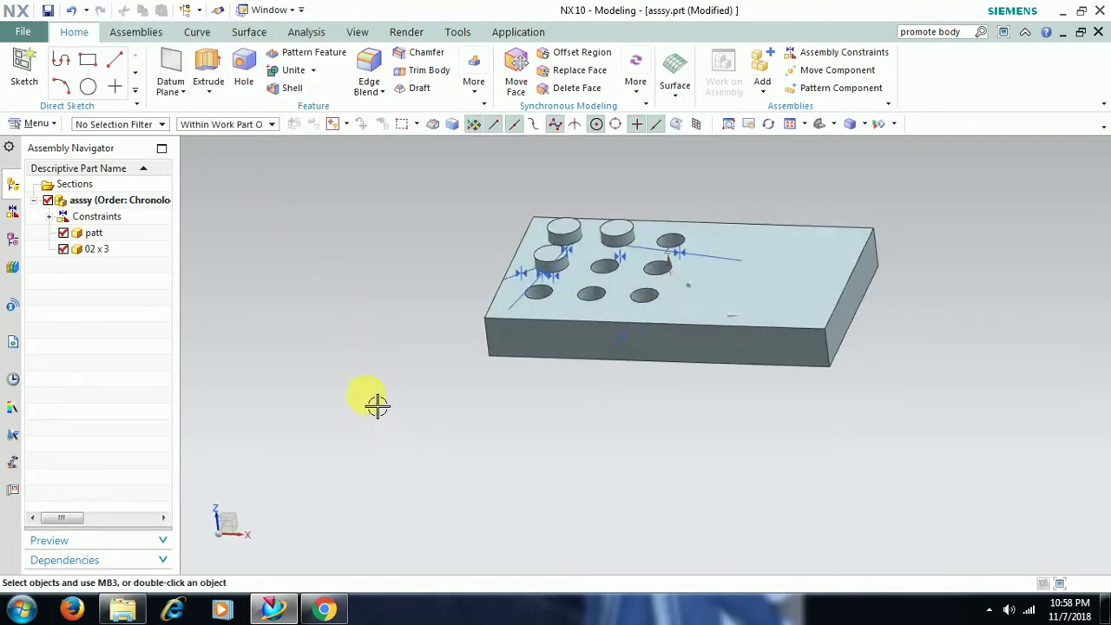
- Blend the plate's four vertical corner edges with a 15 mm radius
click(371, 72)
click(838, 367)
click(896, 252)
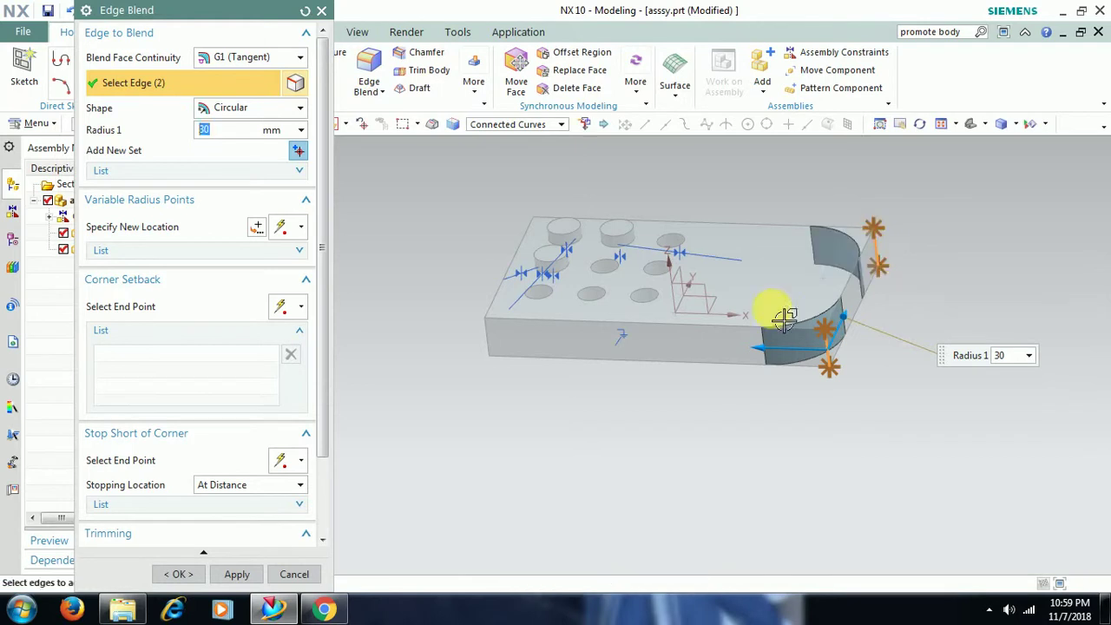
click(501, 345)
mouse_move(563, 424)
middle_down()
mouse_move(590, 434)
mouse_move(501, 258)
middle_up()
click(489, 237)
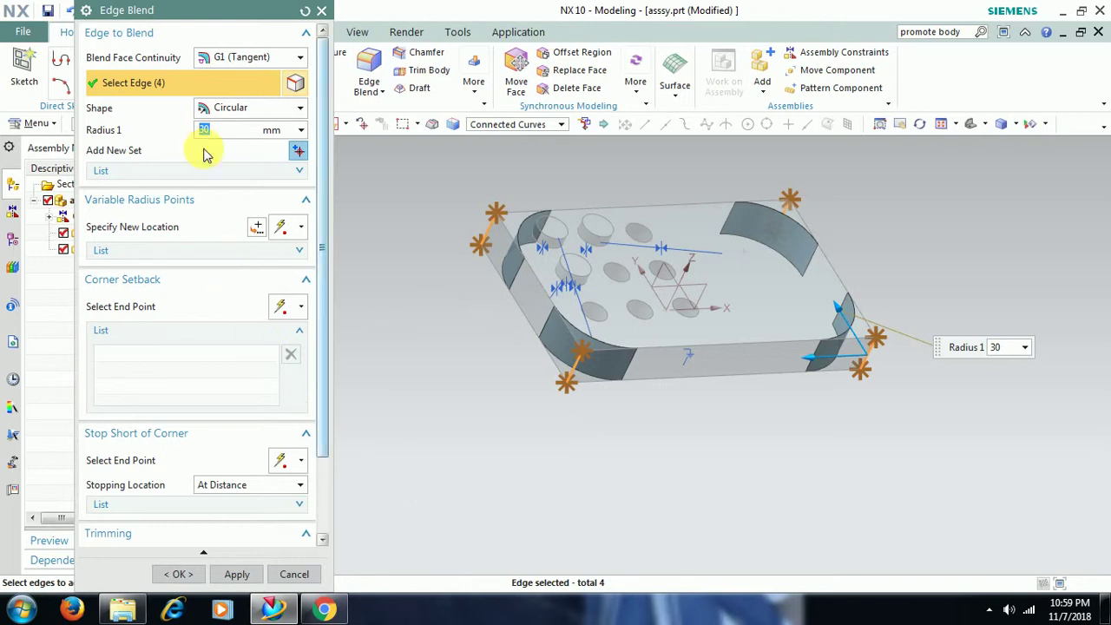
text(15)
key(Return)
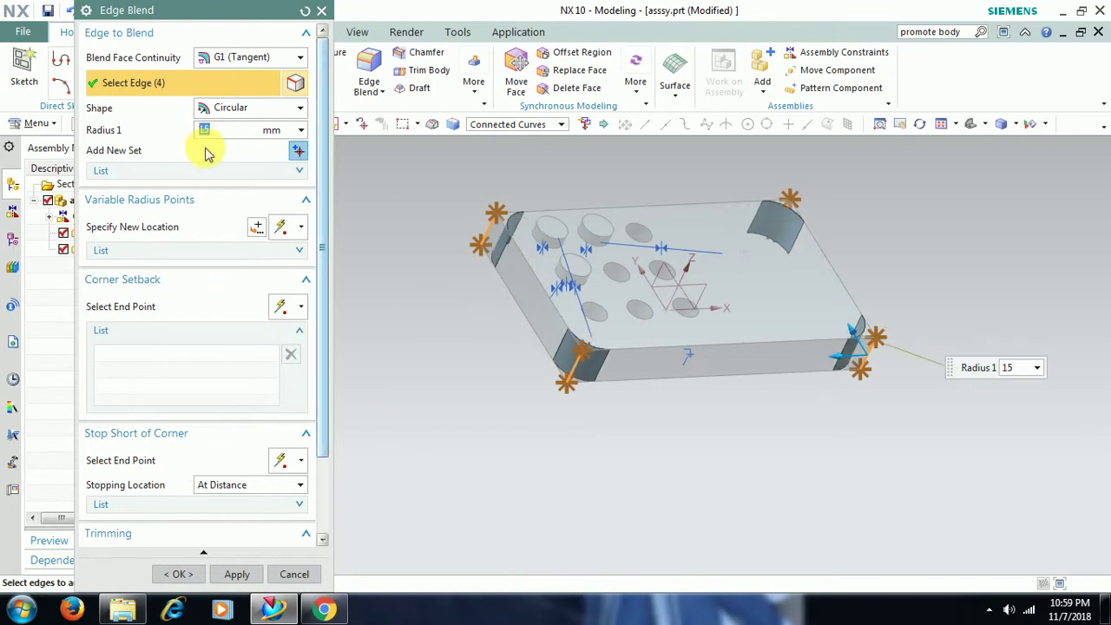
click(180, 574)
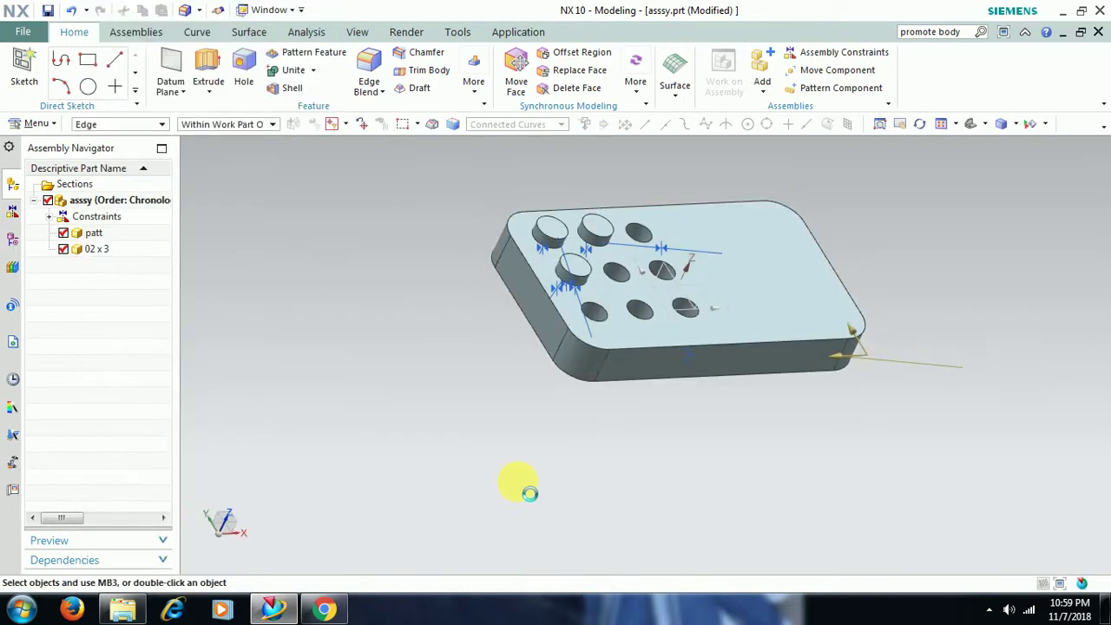
- Place a hole on the plate's top face with 20 mm diameter and 20 mm depth
middle_drag(530, 493, 417, 417)
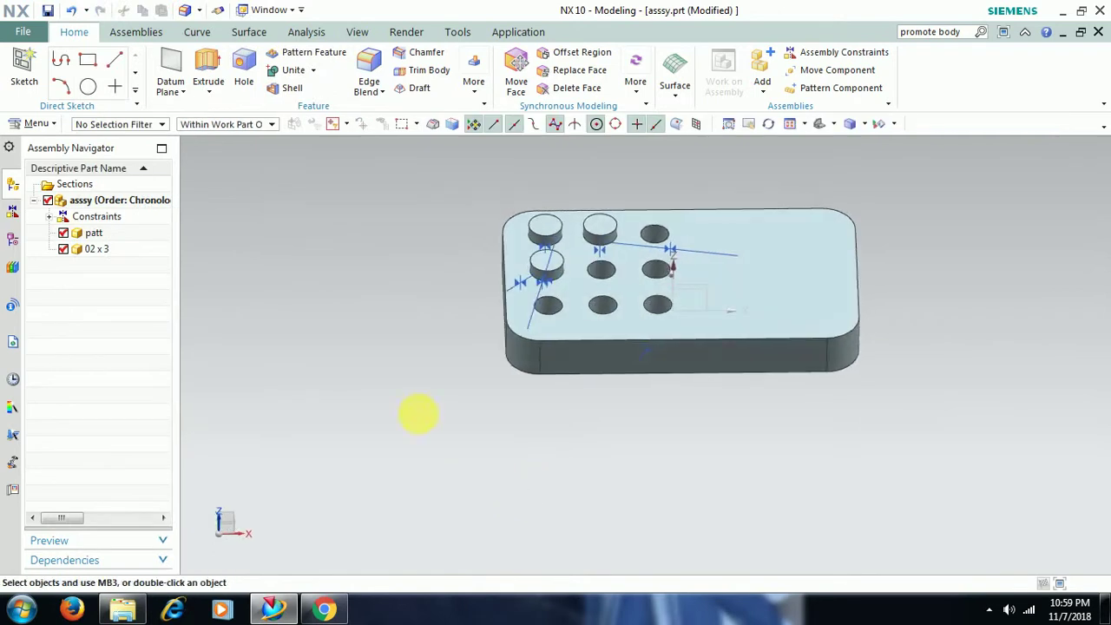
click(244, 68)
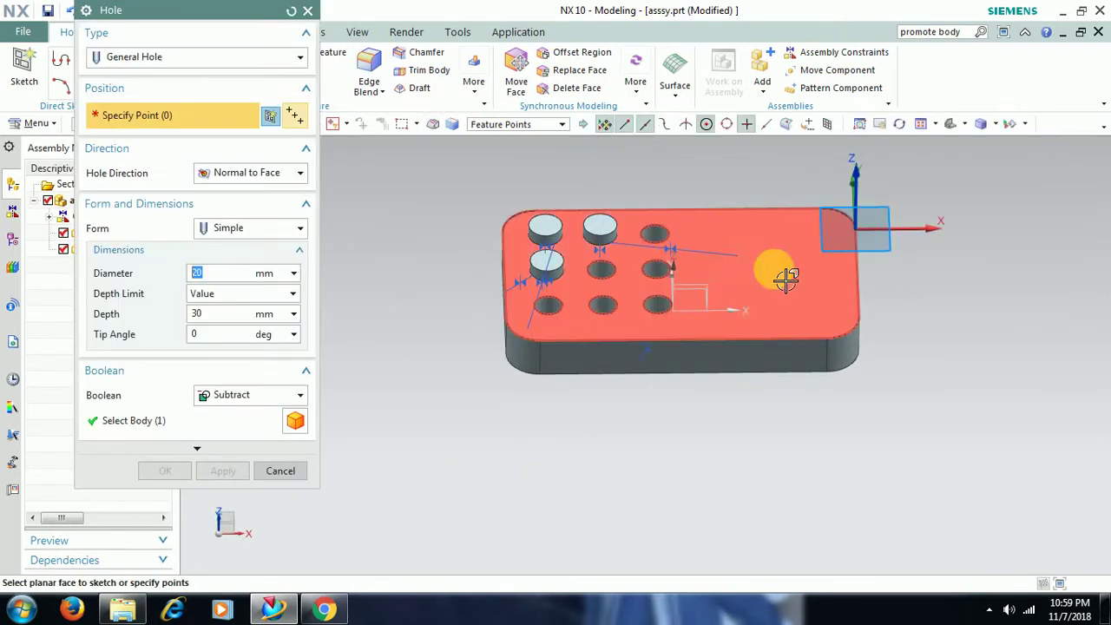
click(786, 278)
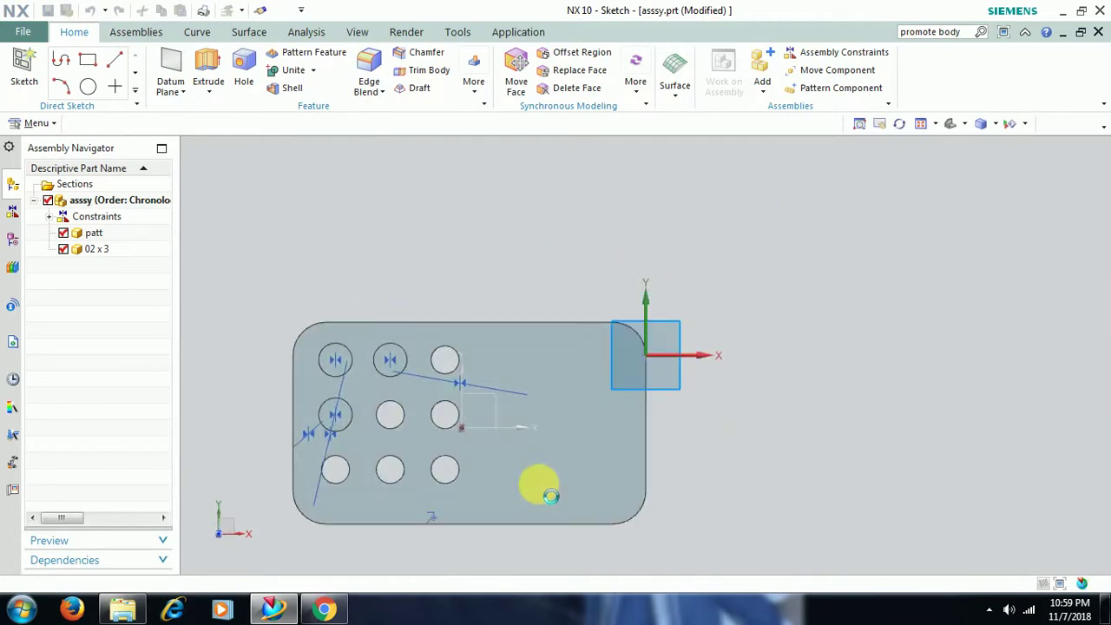
click(24, 69)
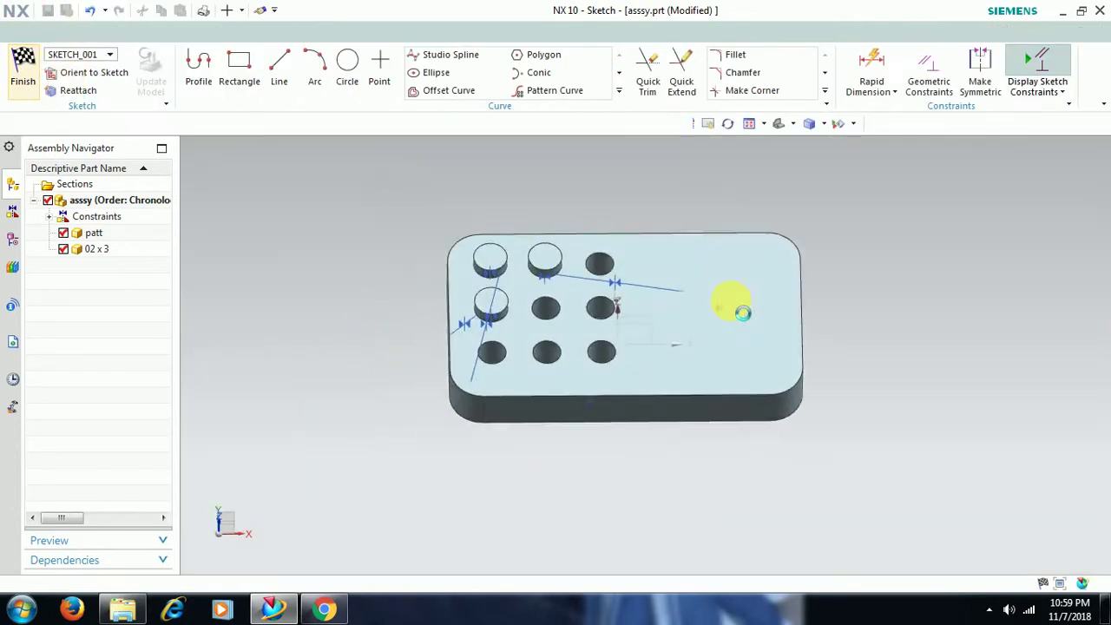
key(ctrl+q)
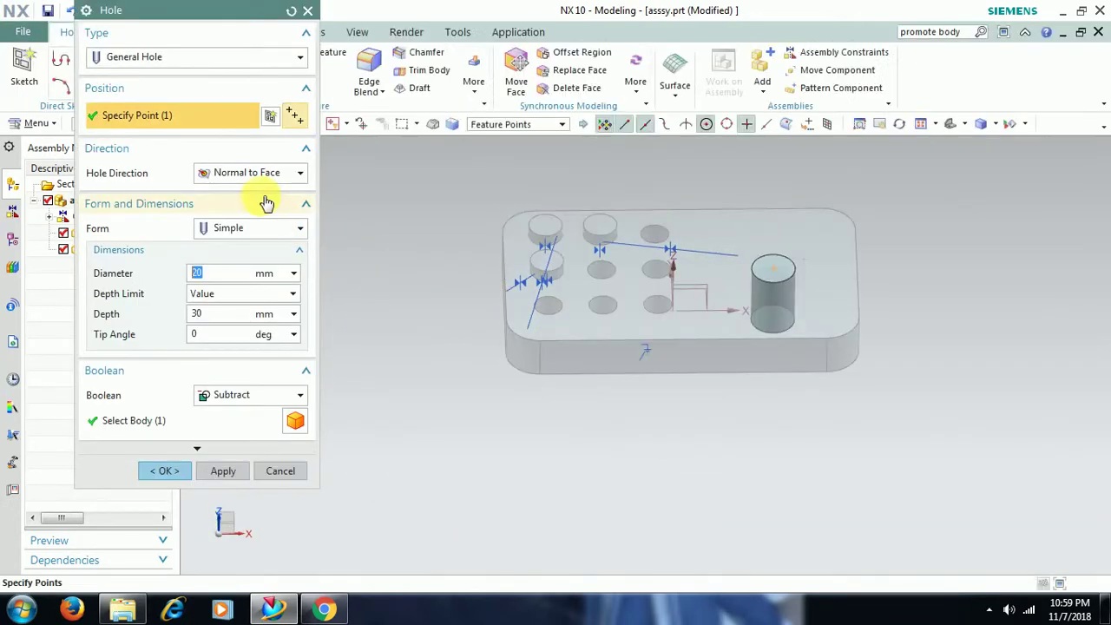
click(223, 313)
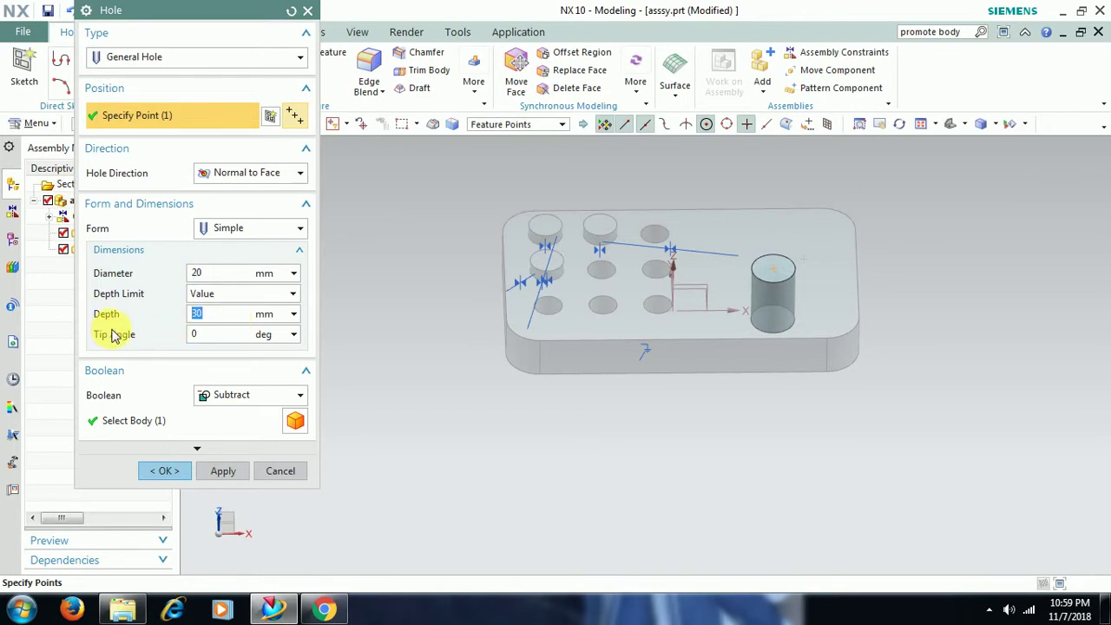
text(20)
key(Return)
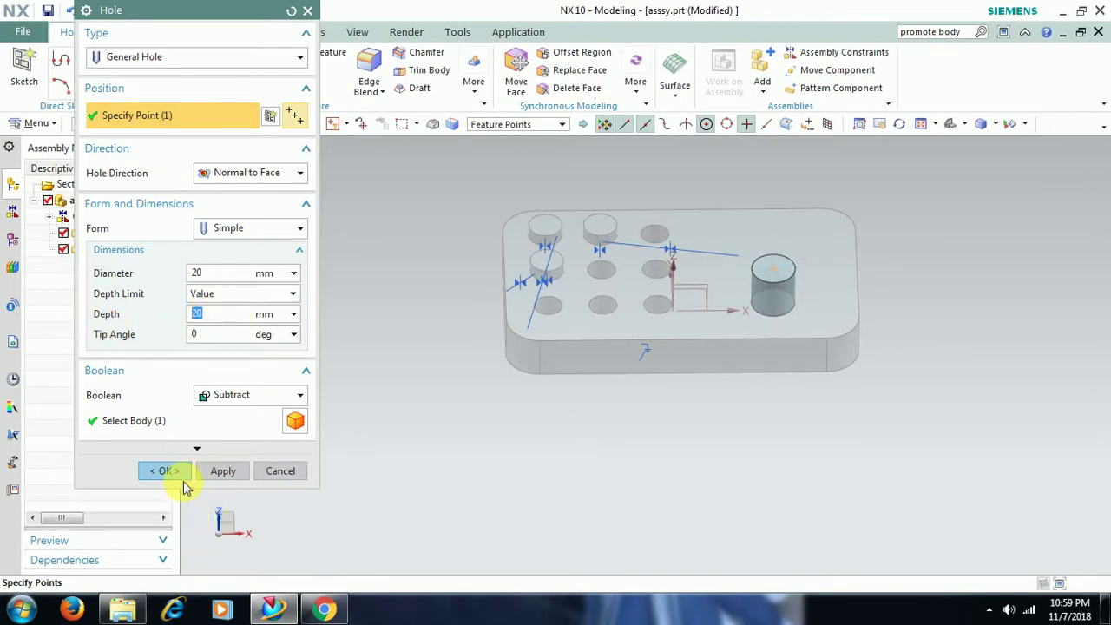
click(177, 473)
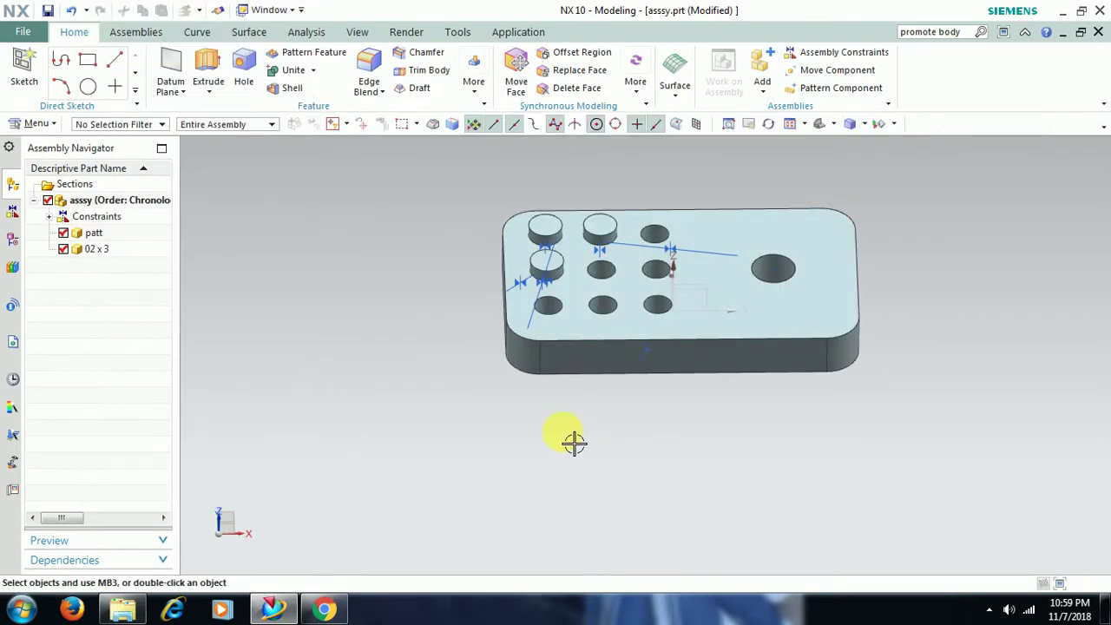
- Orbit the plate to inspect the new hole and rounded corners from several sides
middle_drag(570, 441, 581, 467)
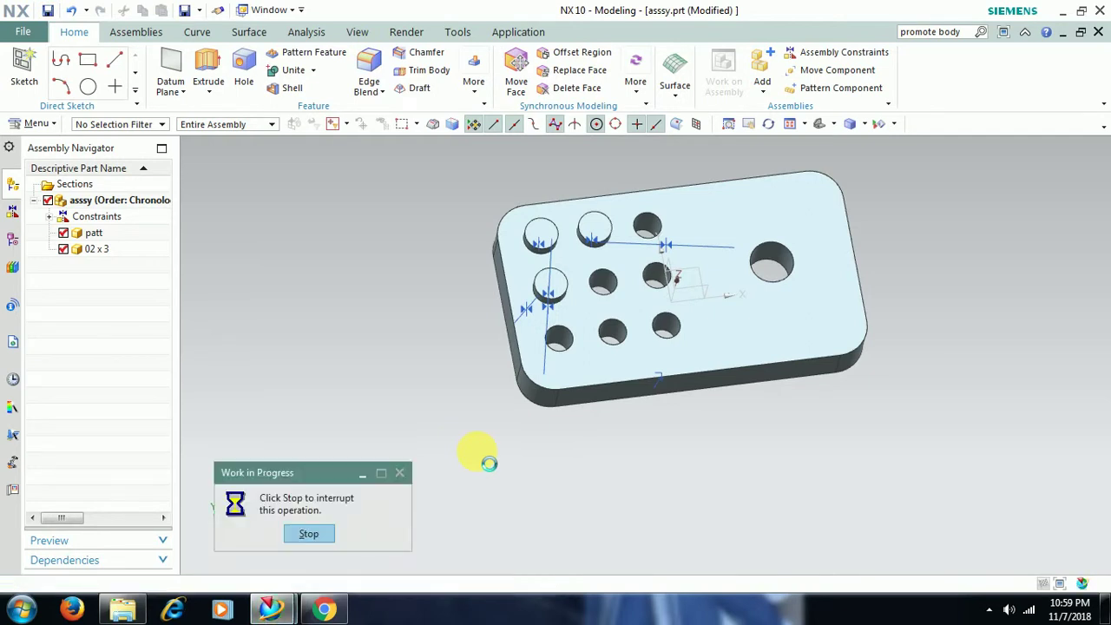
mouse_move(615, 473)
middle_down()
mouse_move(591, 453)
mouse_move(615, 436)
mouse_move(669, 474)
middle_up()
mouse_move(630, 434)
middle_down()
mouse_move(645, 409)
mouse_move(620, 422)
mouse_move(651, 416)
mouse_move(570, 367)
middle_up()
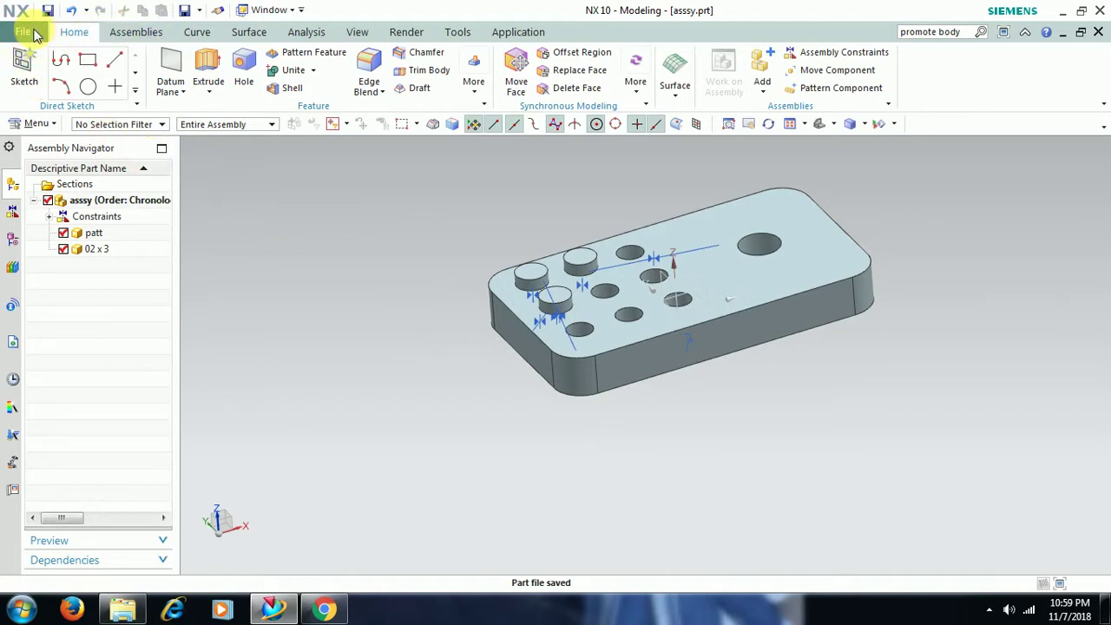
- Open patt.prt via File > Open and orbit to inspect the plain nine-hole plate
click(26, 32)
click(45, 80)
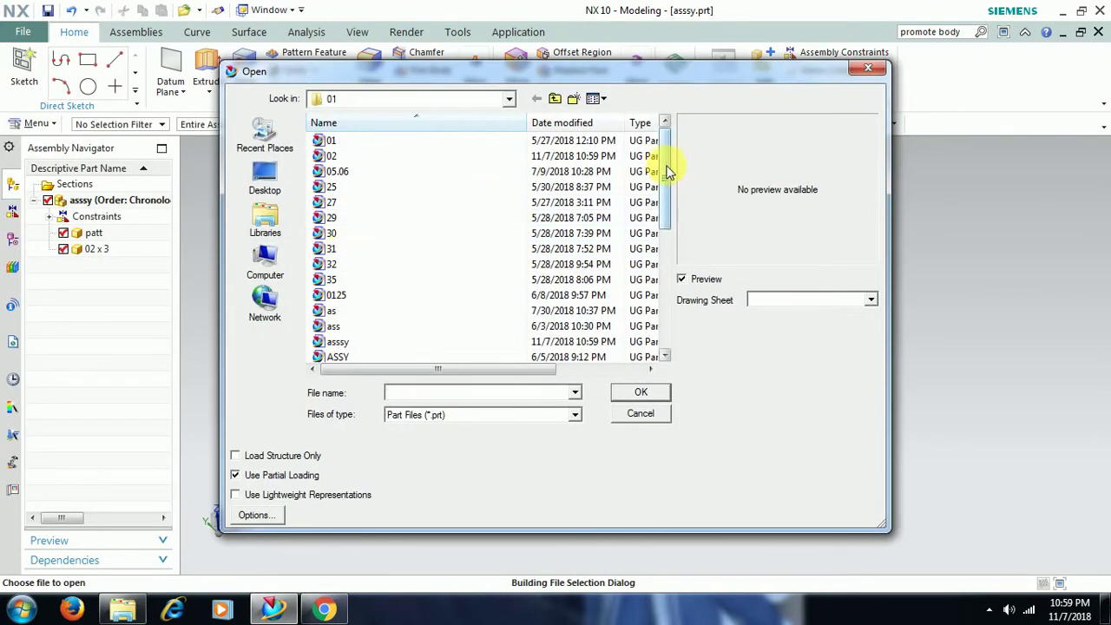
drag(669, 172, 664, 244)
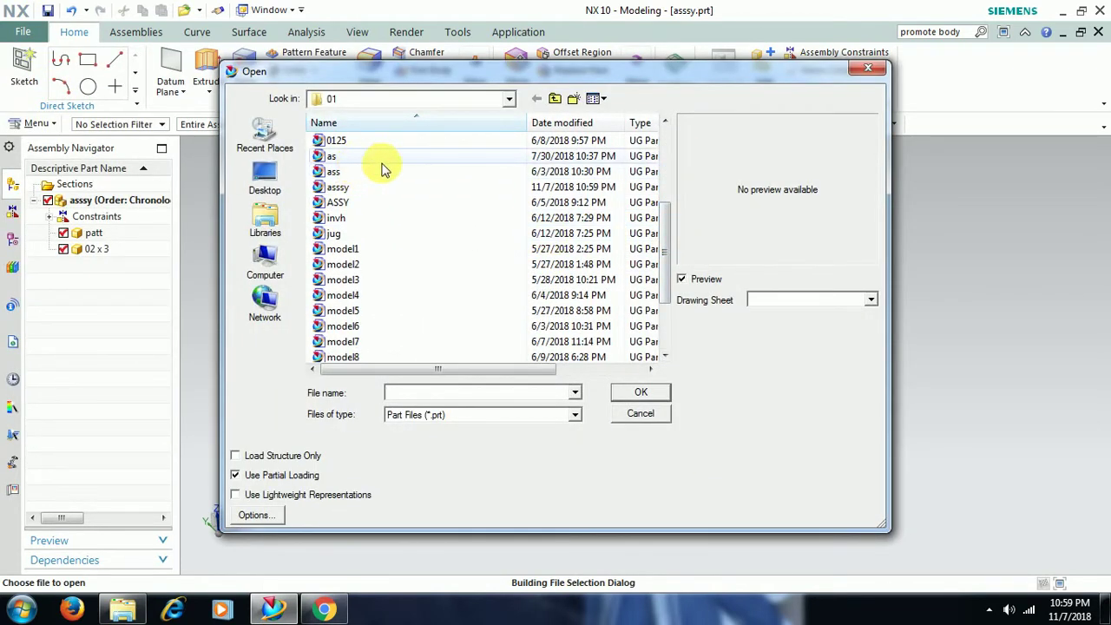
drag(666, 250, 677, 299)
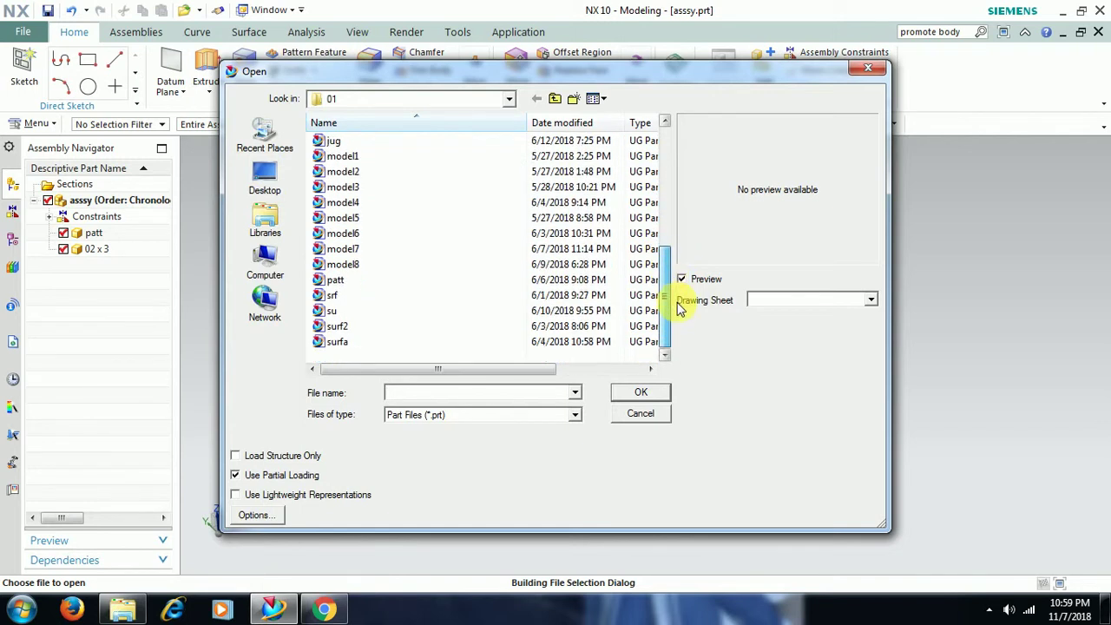
click(450, 283)
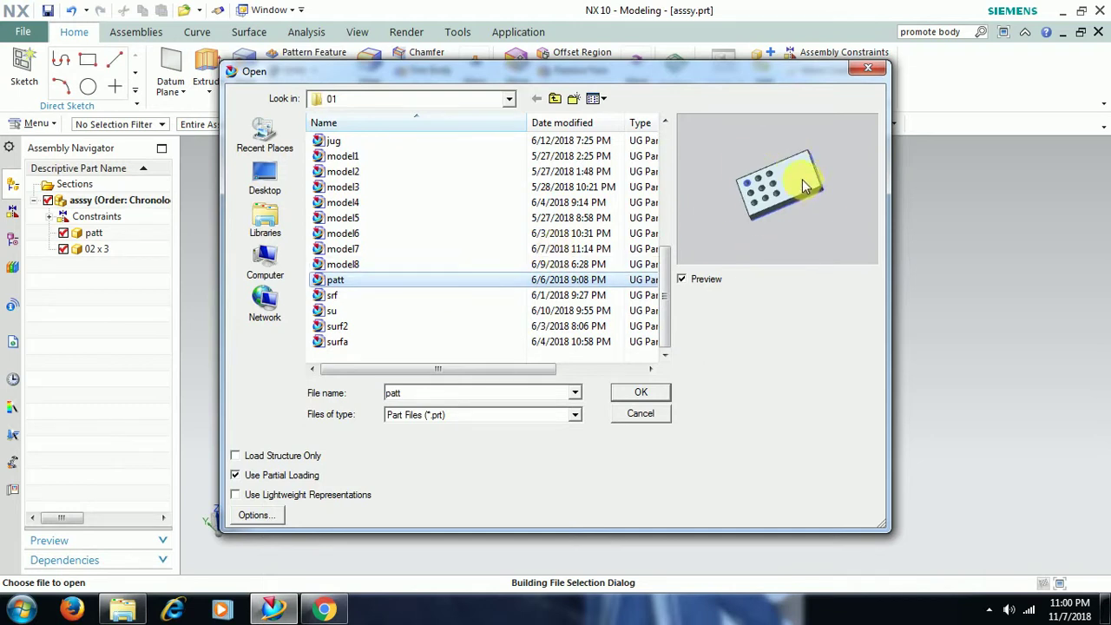
click(651, 395)
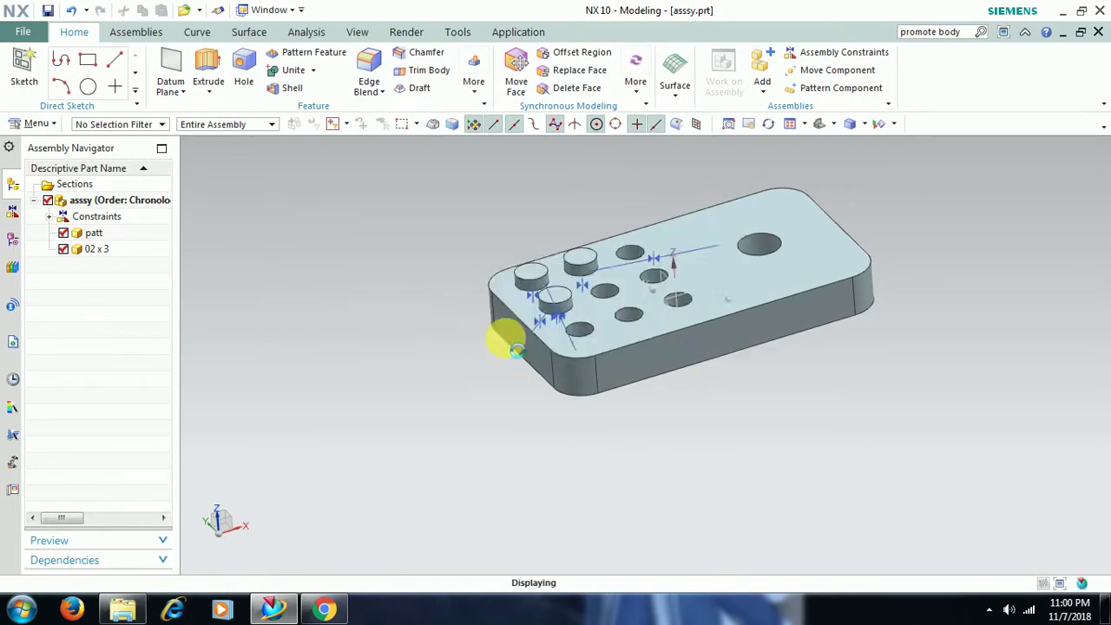
mouse_move(565, 451)
middle_down()
mouse_move(519, 427)
mouse_move(541, 458)
middle_up()
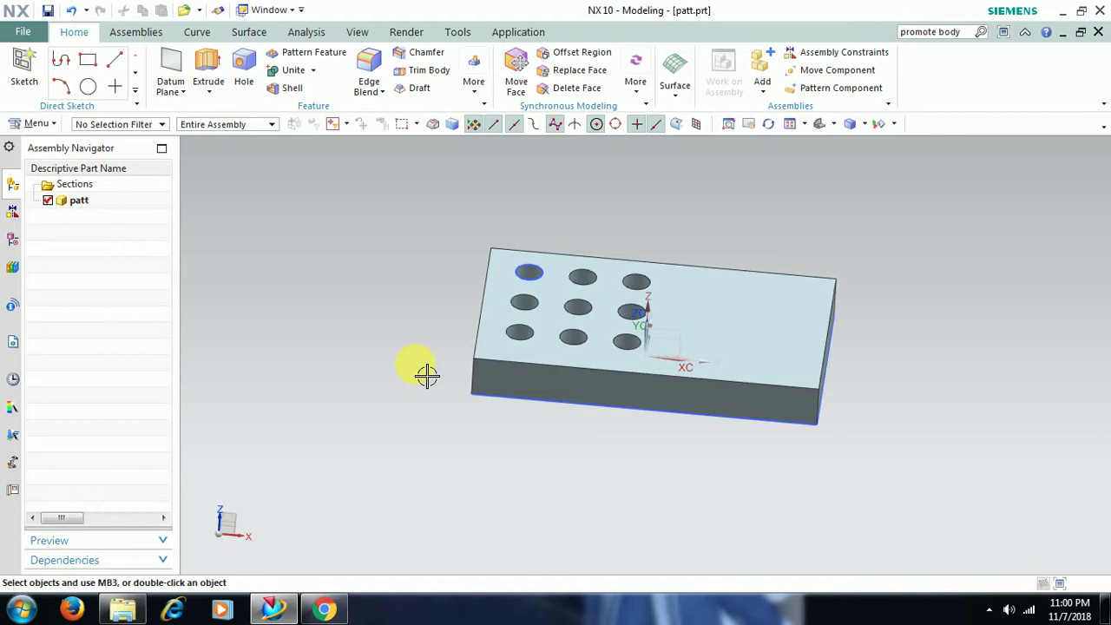
- Switch to the assembly window, save and close patt, then begin closing the assembly
click(264, 11)
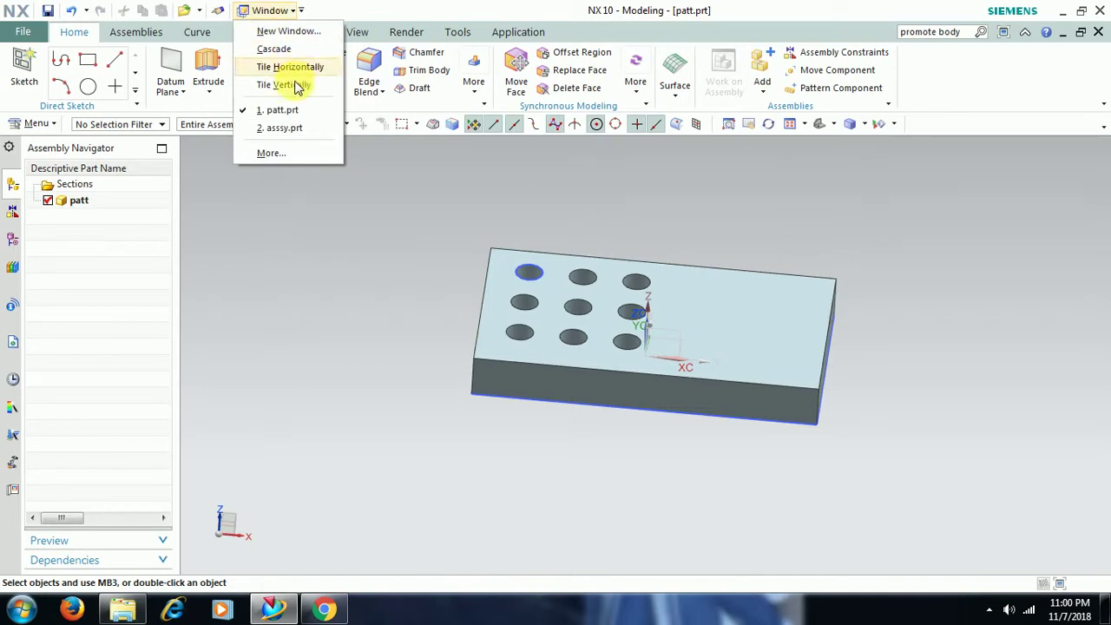
click(295, 126)
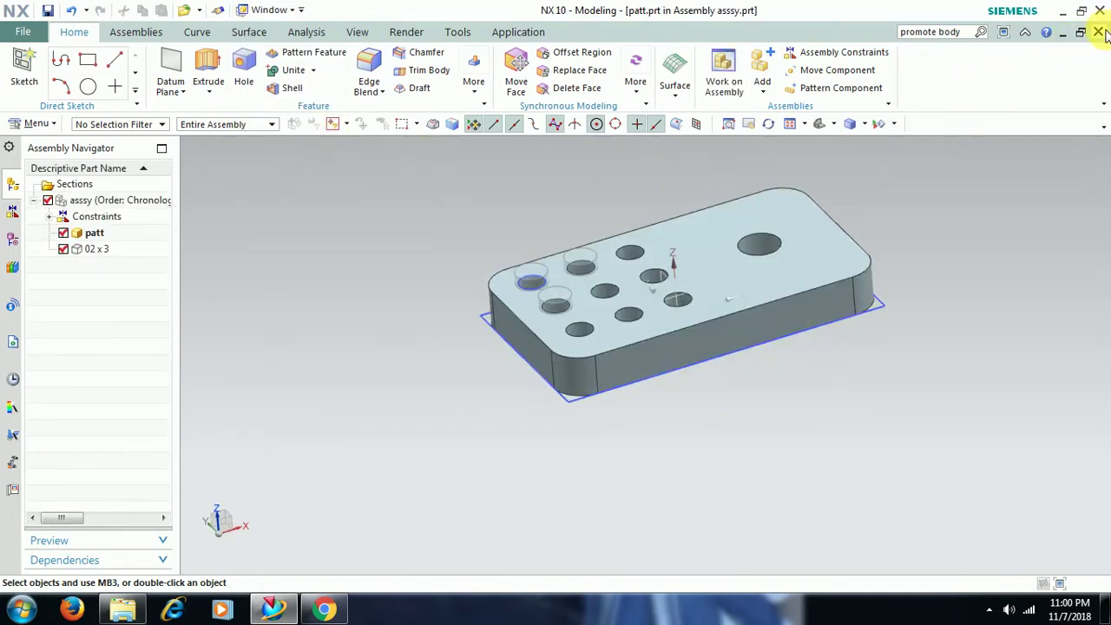
click(1098, 31)
click(523, 324)
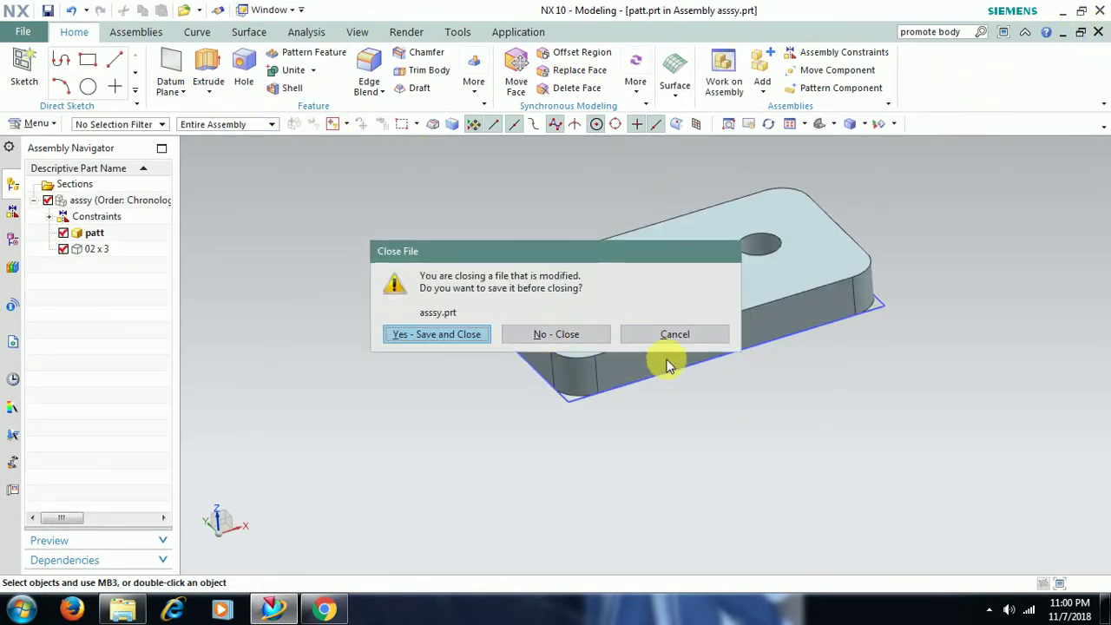
click(451, 335)
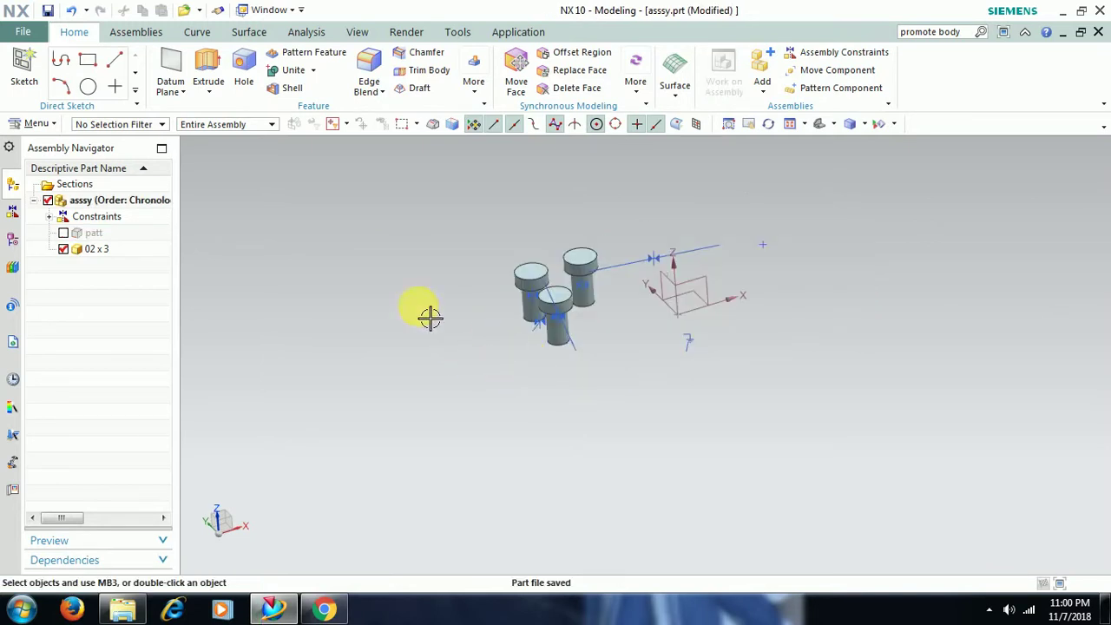
click(88, 202)
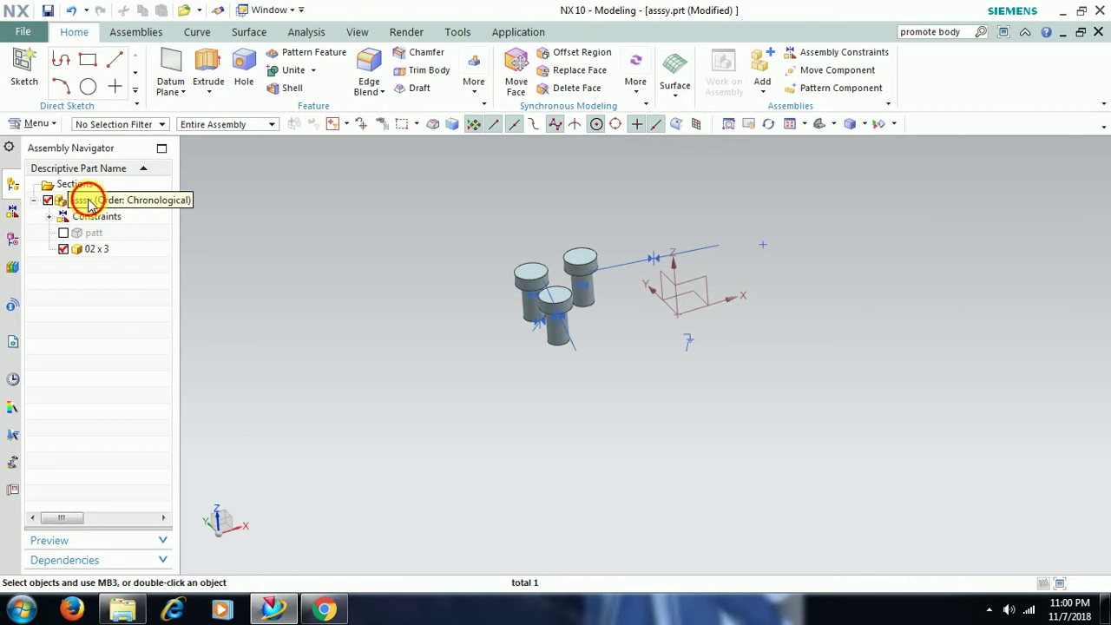
click(1098, 32)
- Save and close the assembly, then reopen the asssy file and orbit to inspect the plate
click(482, 335)
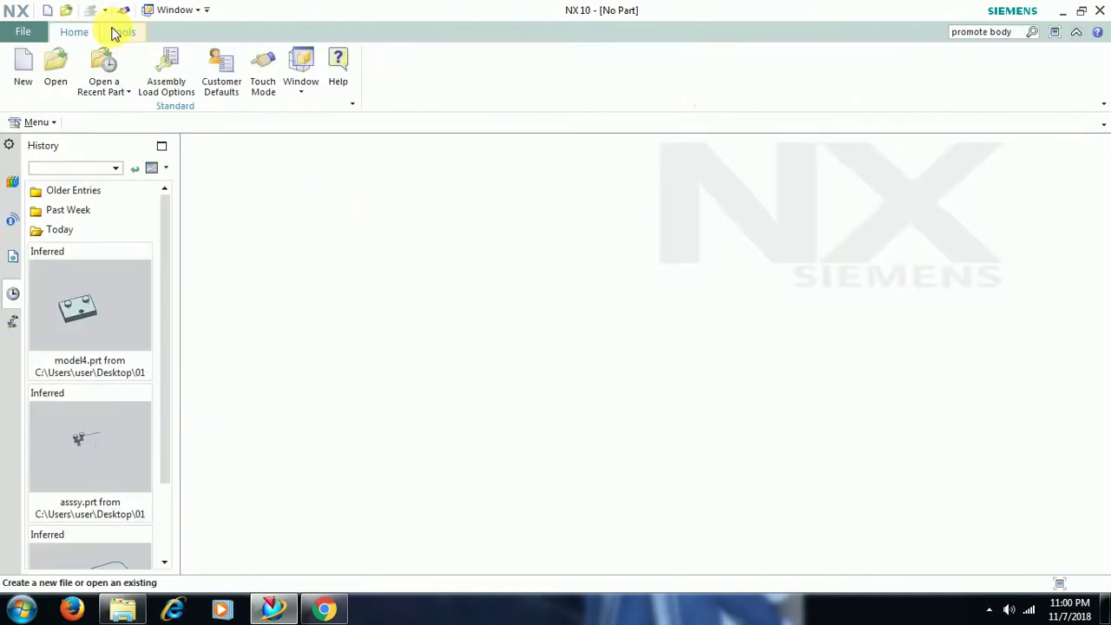
click(54, 69)
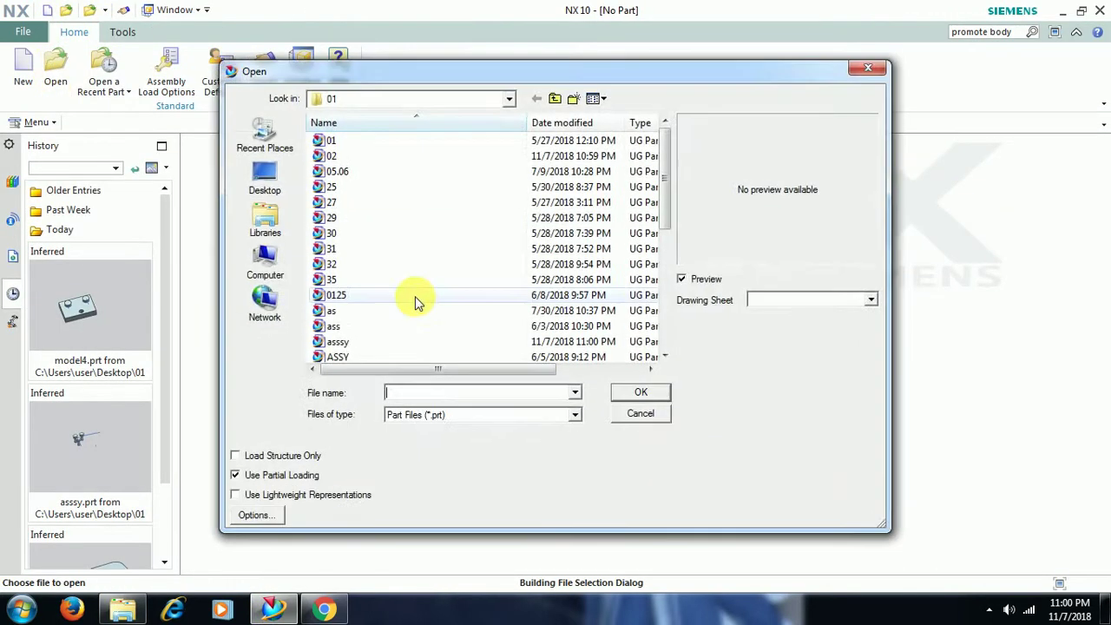
scroll(664, 204, down, 1)
click(373, 302)
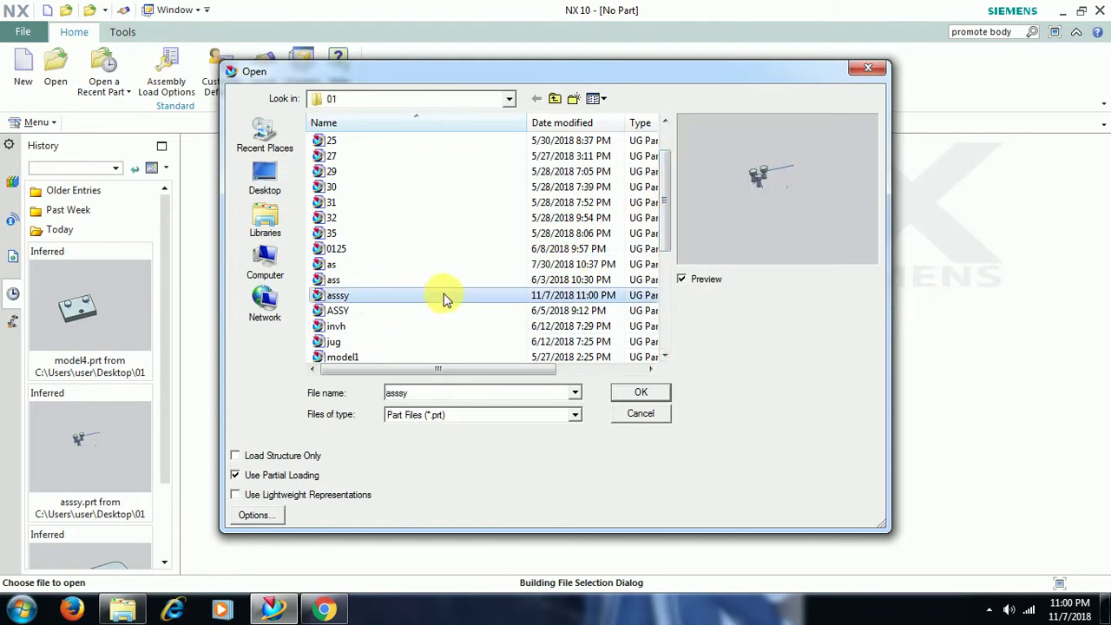
click(639, 395)
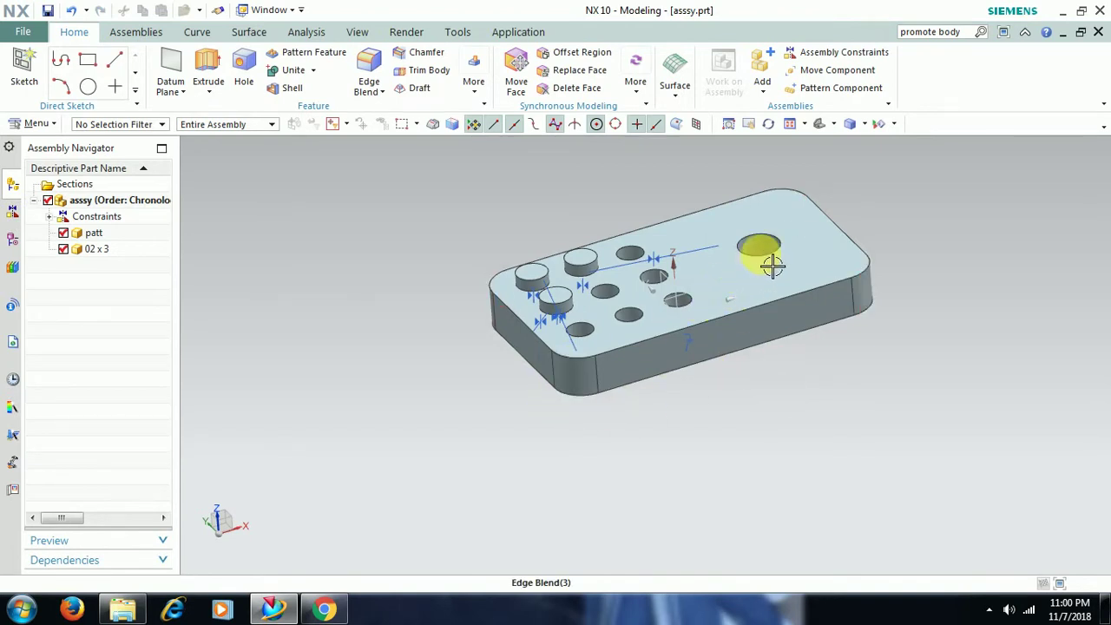
mouse_move(779, 453)
middle_down()
mouse_move(747, 457)
mouse_move(756, 454)
middle_up()
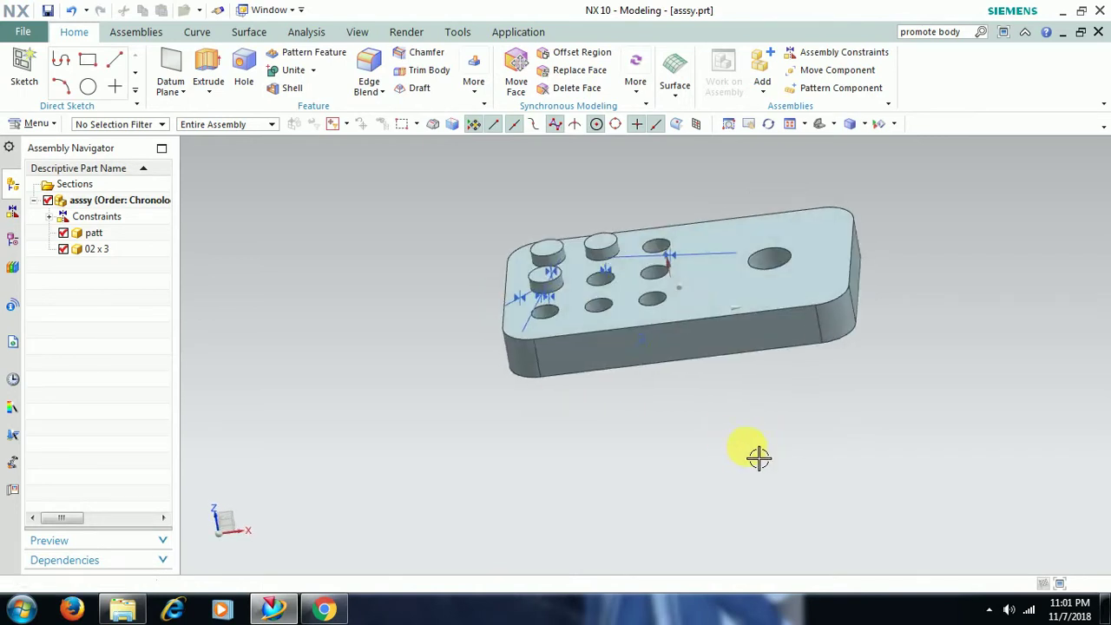
- Display the pin part 02 on its own via Window > More
click(272, 11)
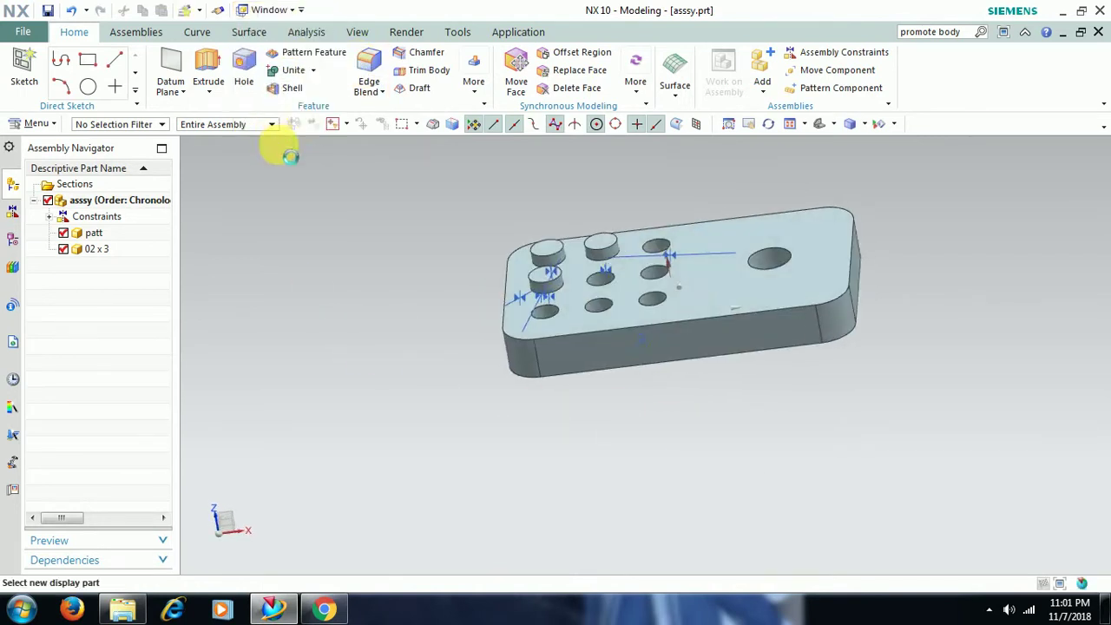
click(273, 137)
click(96, 100)
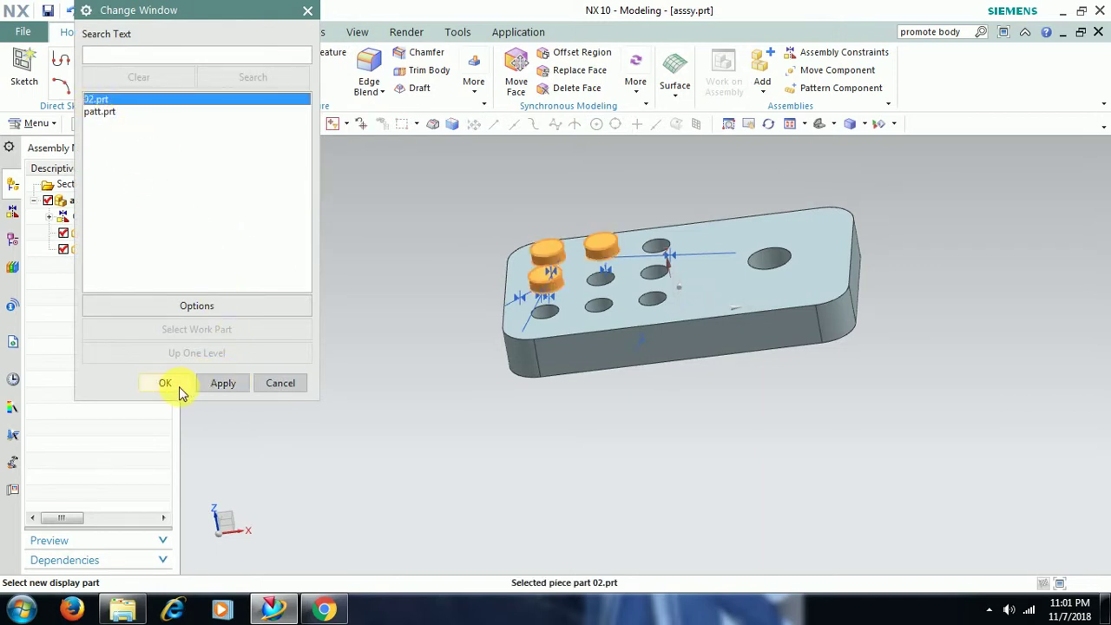
click(166, 384)
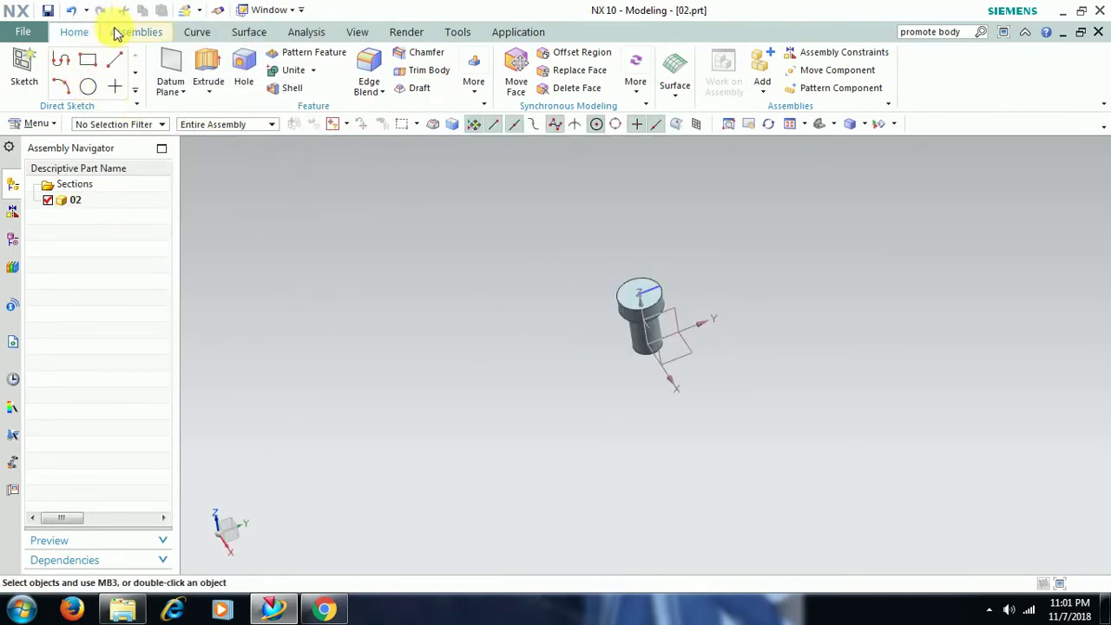
- Open patt.prt and orbit it to confirm the plate has no large hole
click(24, 36)
click(39, 77)
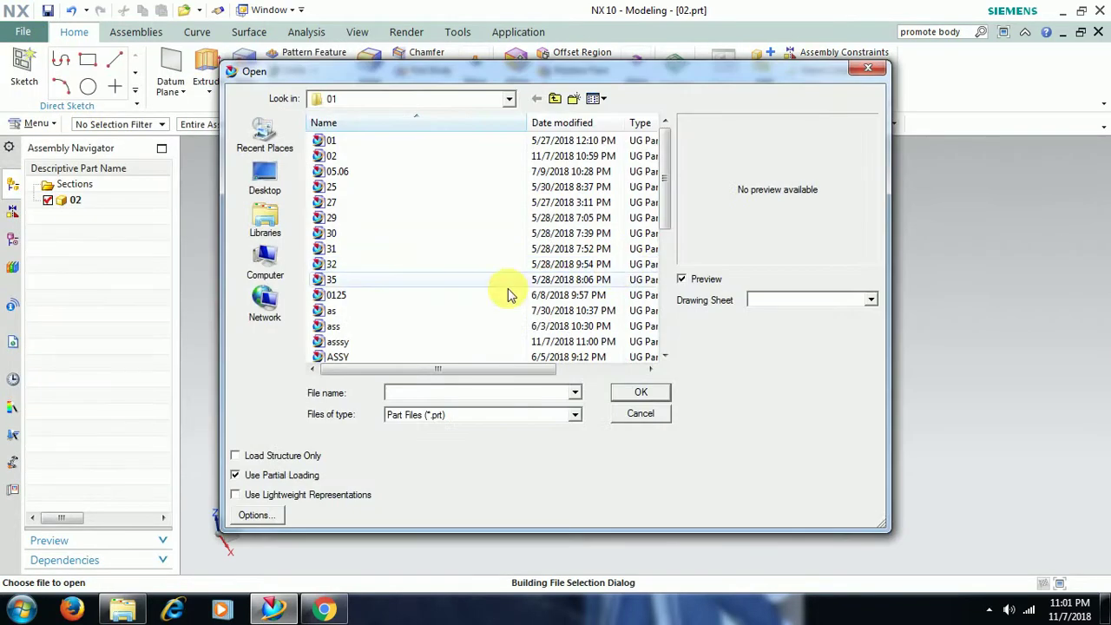
drag(664, 194, 668, 313)
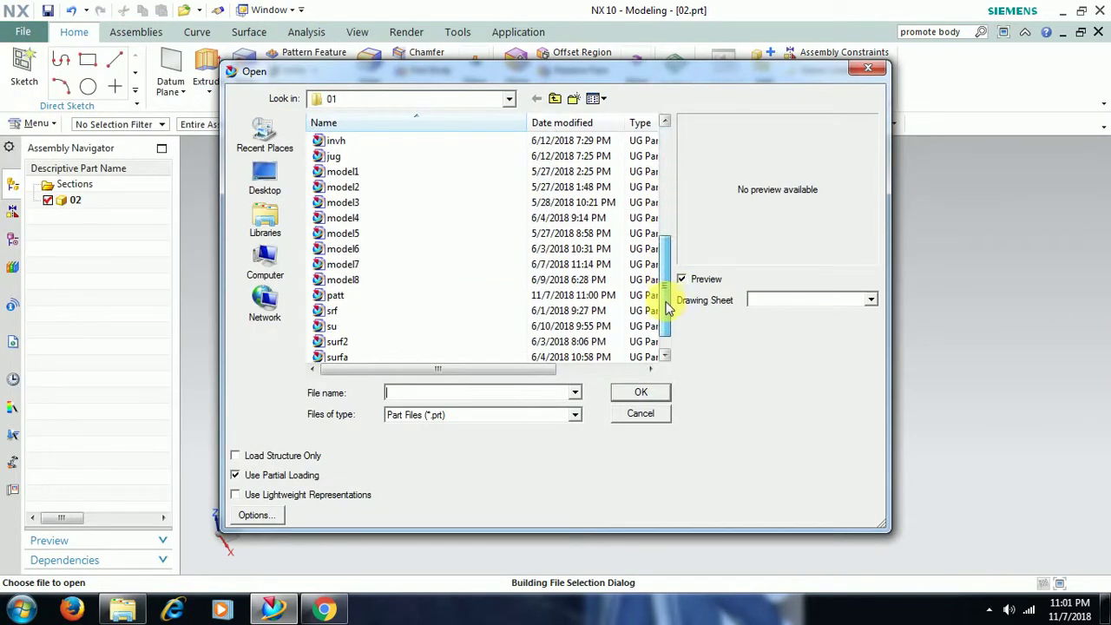
click(472, 280)
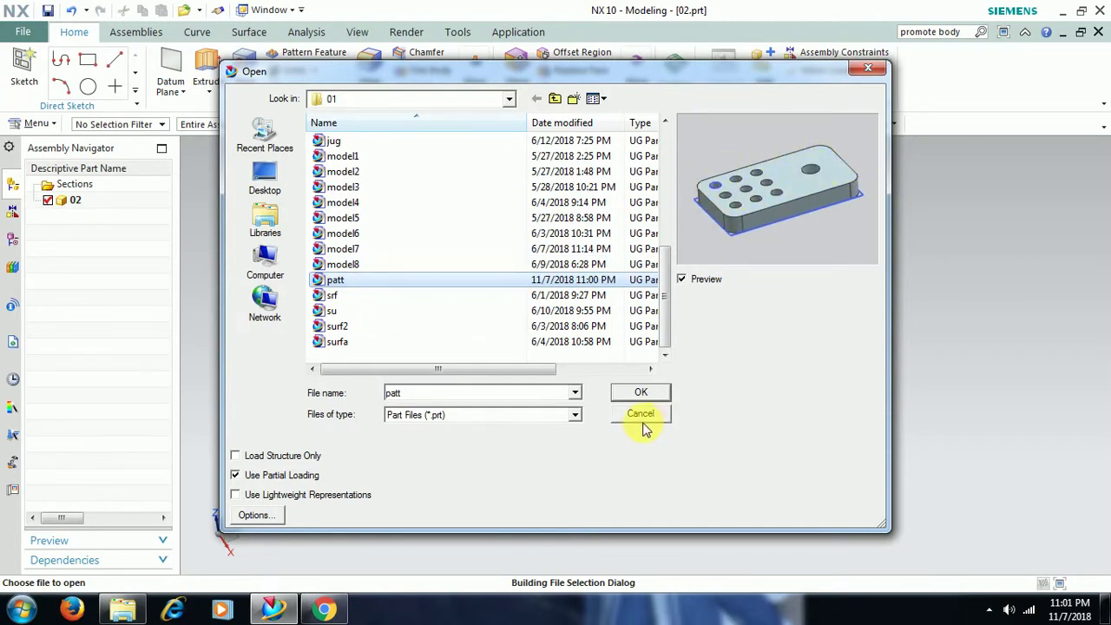
click(641, 393)
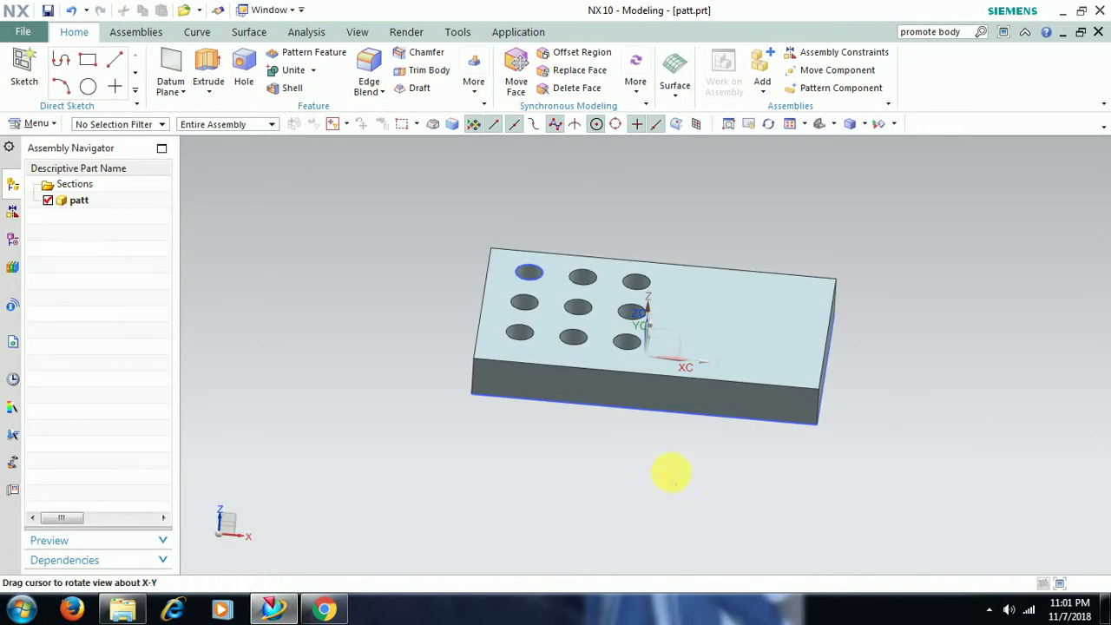
middle_drag(667, 499, 704, 495)
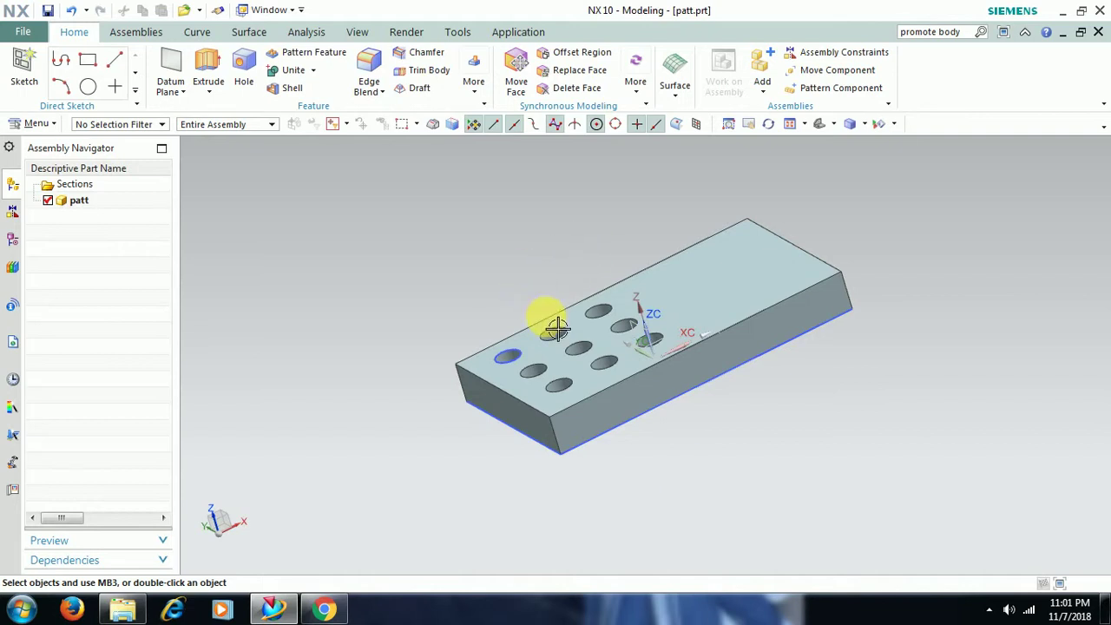
middle_drag(608, 422, 666, 516)
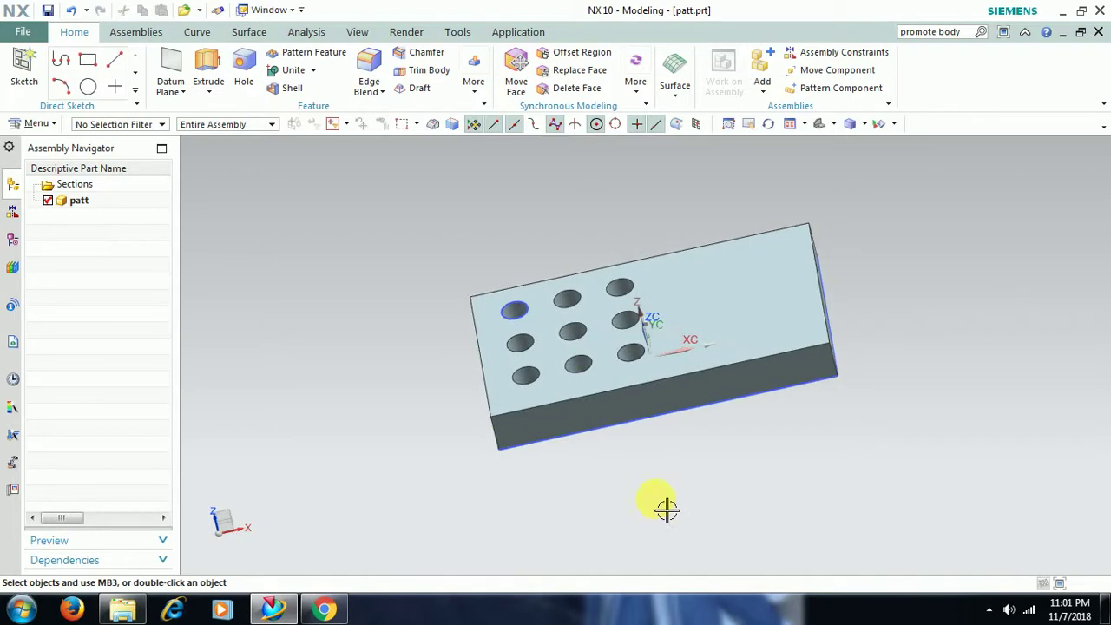